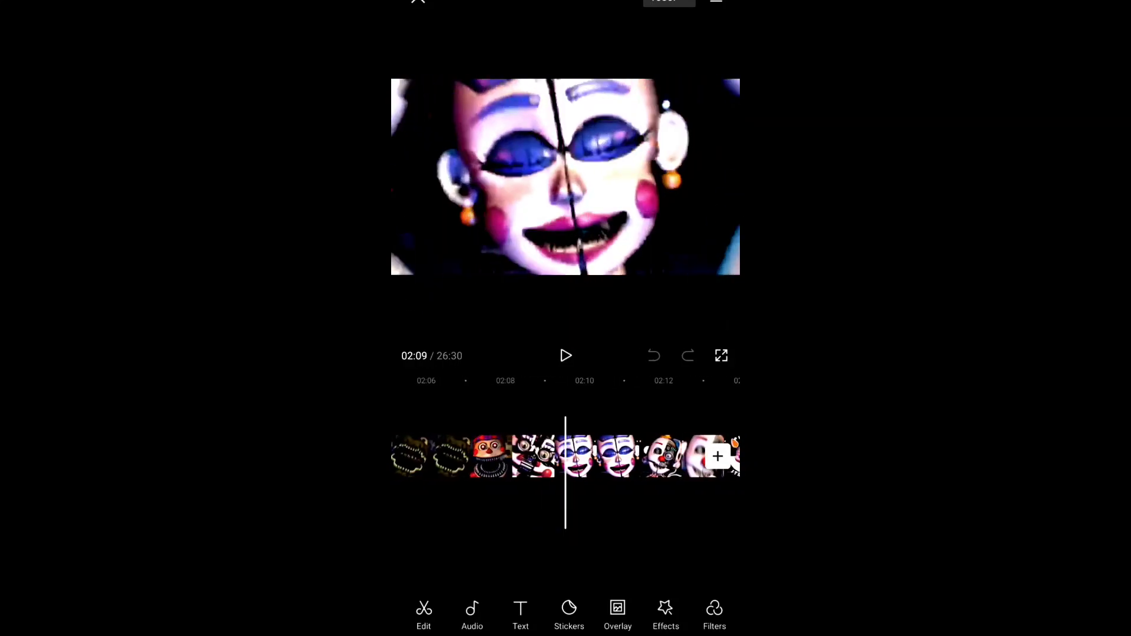
Step: Delete the long unwanted footage so only the one-second Funtime Foxy clip remains
click(423, 615)
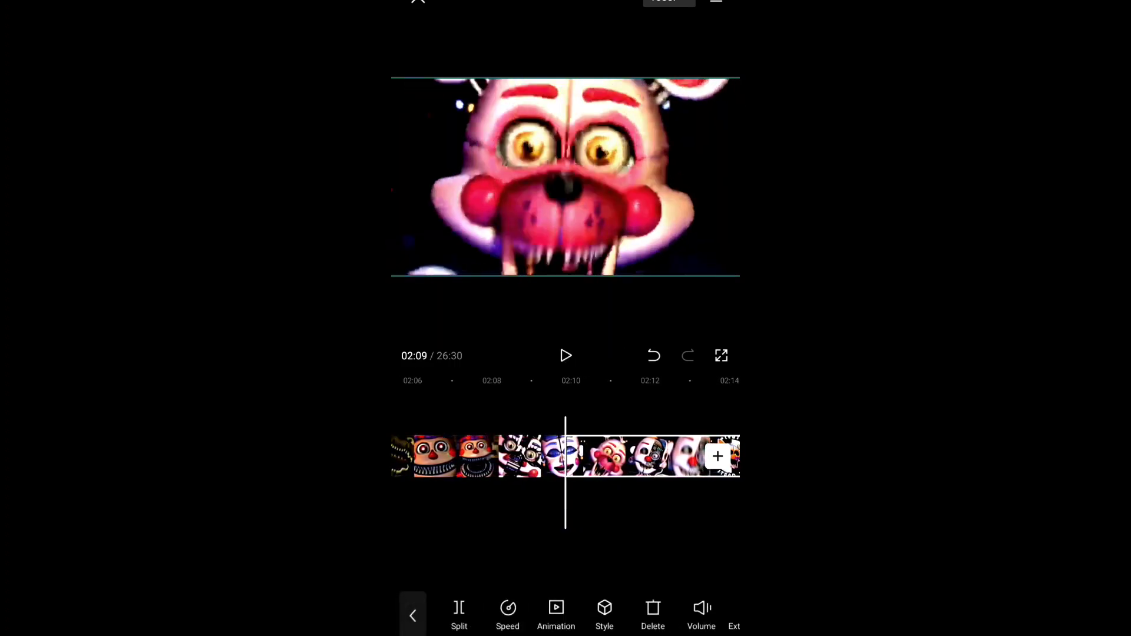
click(652, 614)
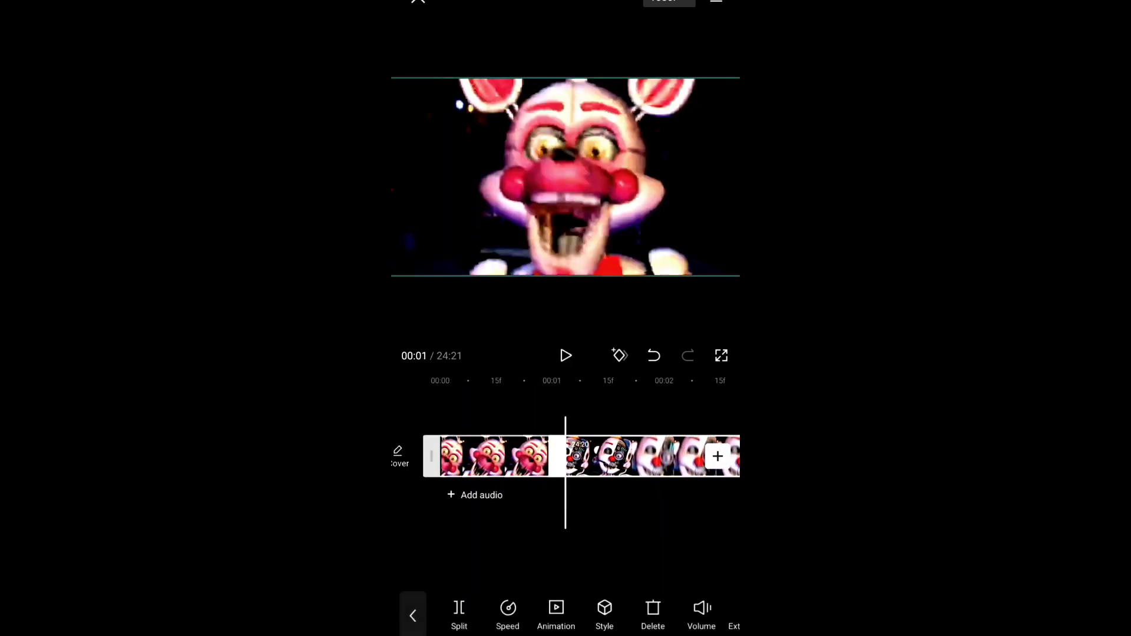
Step: Delete the leftover footage and trim the Funtime Foxy clip to a split second
click(652, 613)
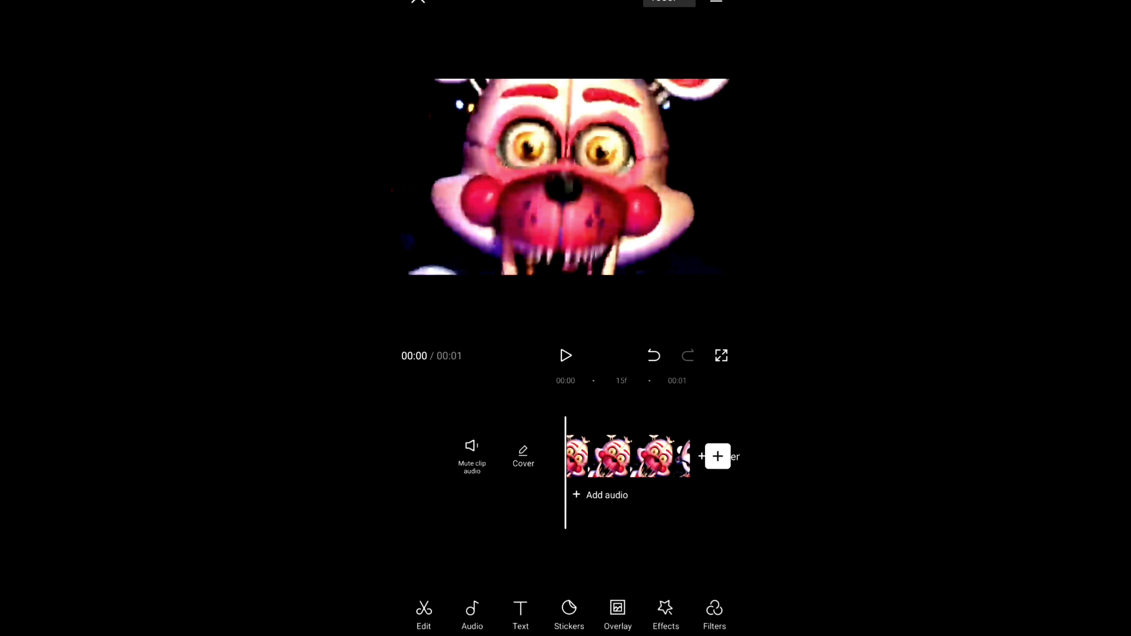
click(566, 355)
click(504, 456)
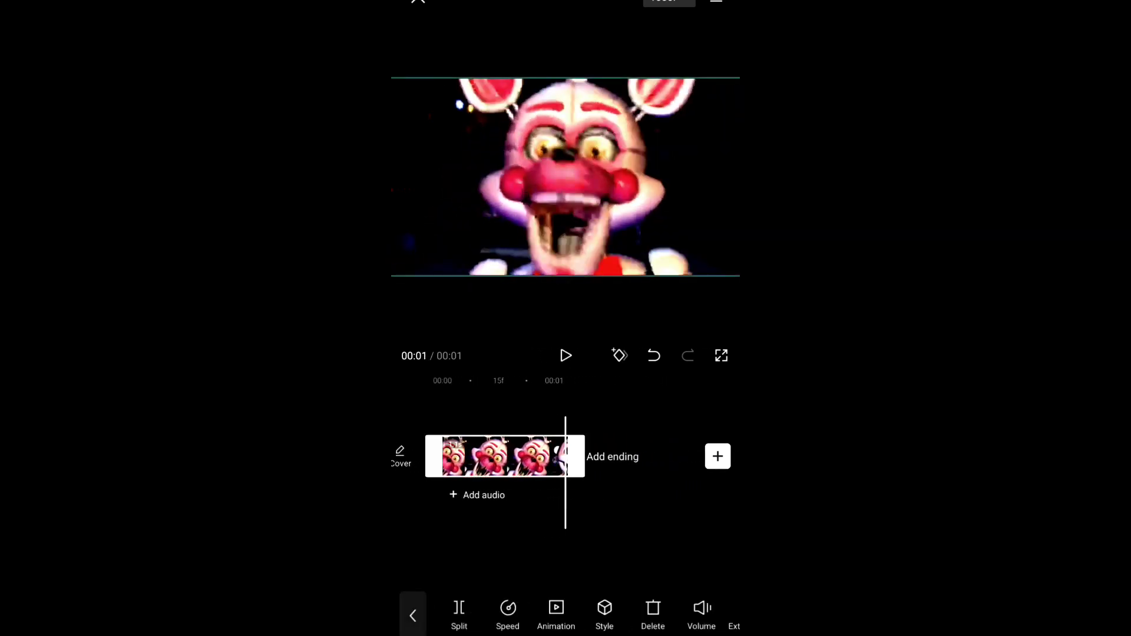
drag(494, 456, 606, 457)
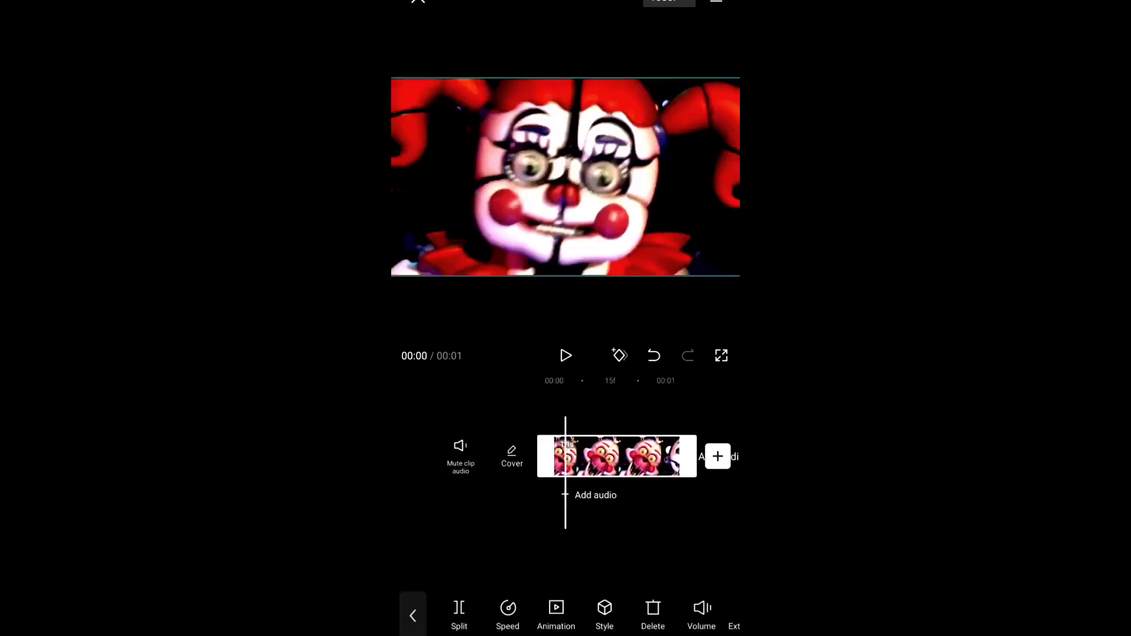
drag(695, 457, 583, 456)
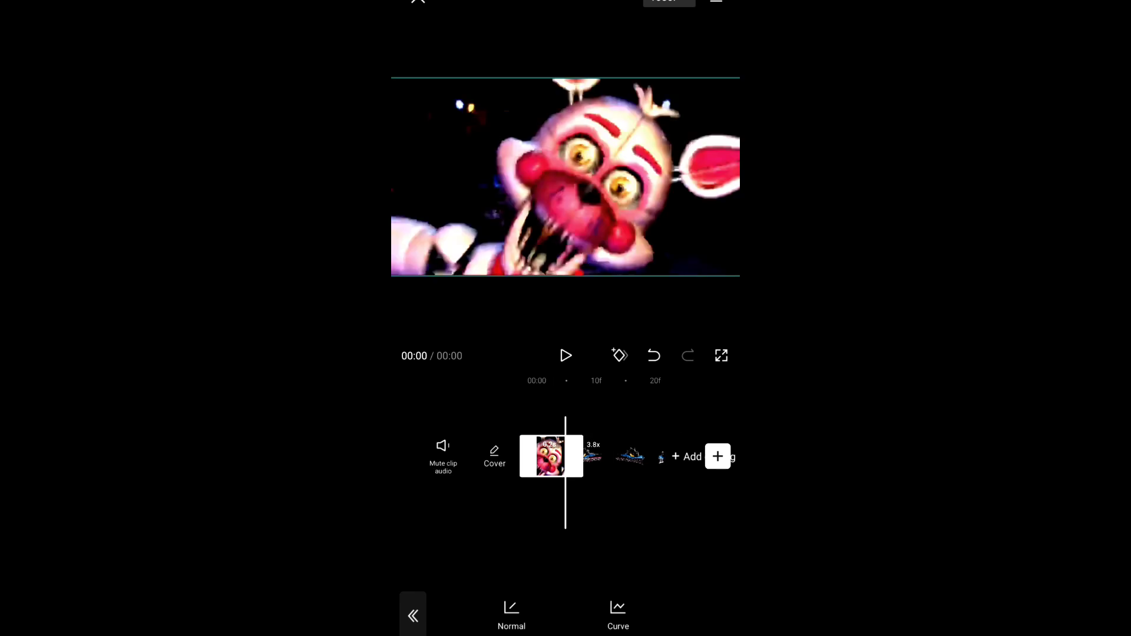
Step: Leave the speed settings and duplicate the short Funtime Foxy clip
click(413, 616)
drag(707, 615, 495, 615)
click(530, 456)
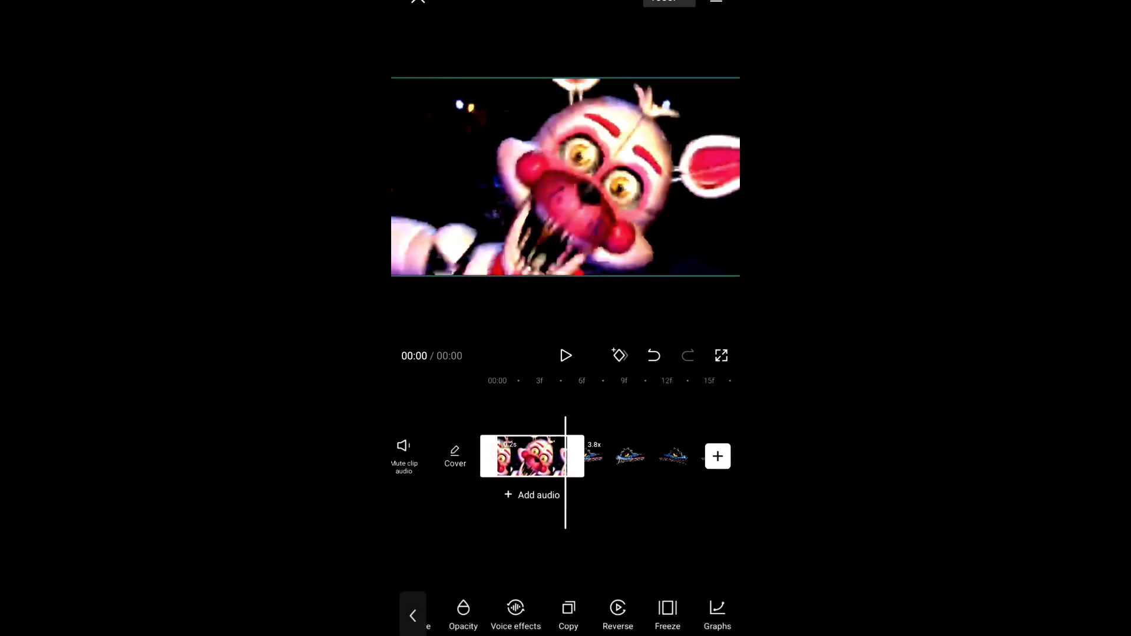
click(571, 610)
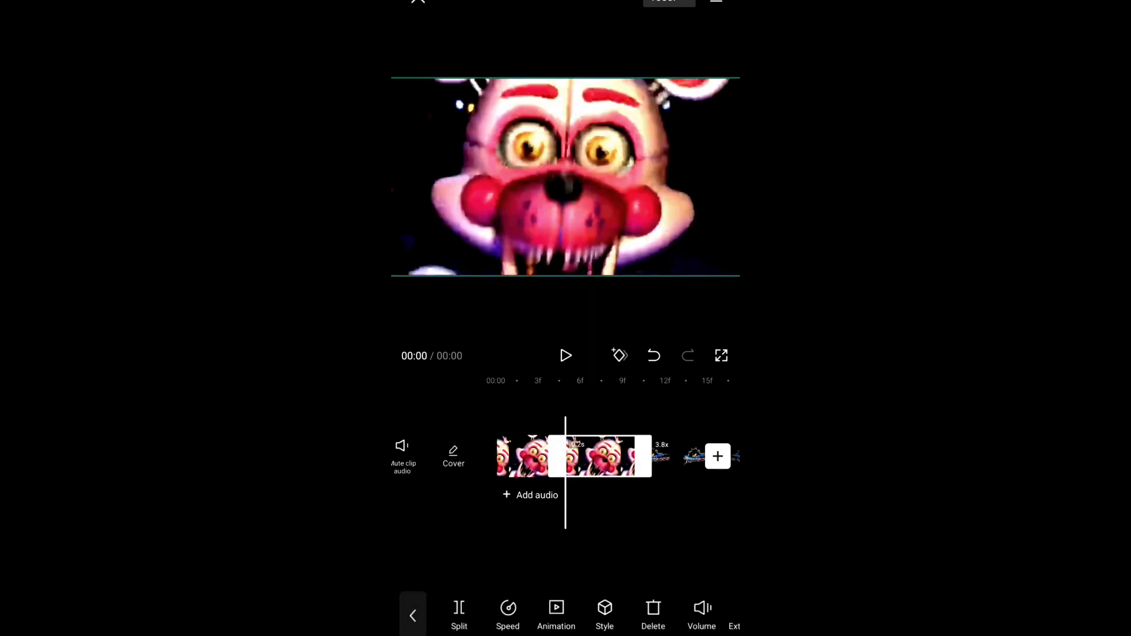
mouse_move(699, 614)
mouse_down()
mouse_move(442, 614)
mouse_move(637, 615)
mouse_up()
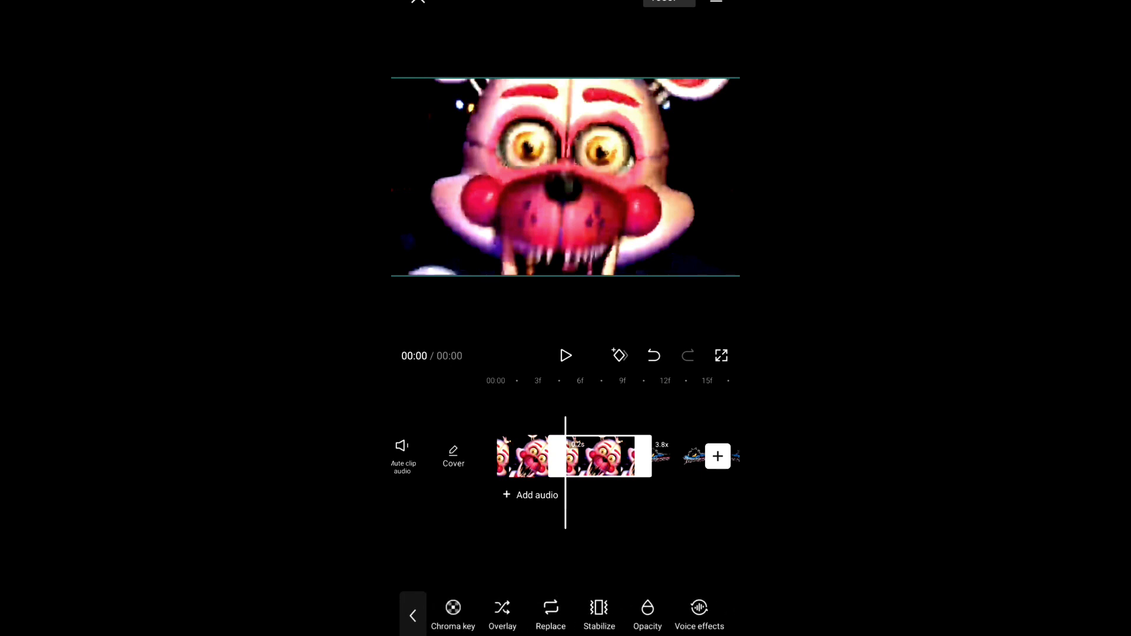
Step: Play back the two Foxy clips and return to the start of the edit
drag(496, 614, 681, 615)
drag(495, 614, 575, 614)
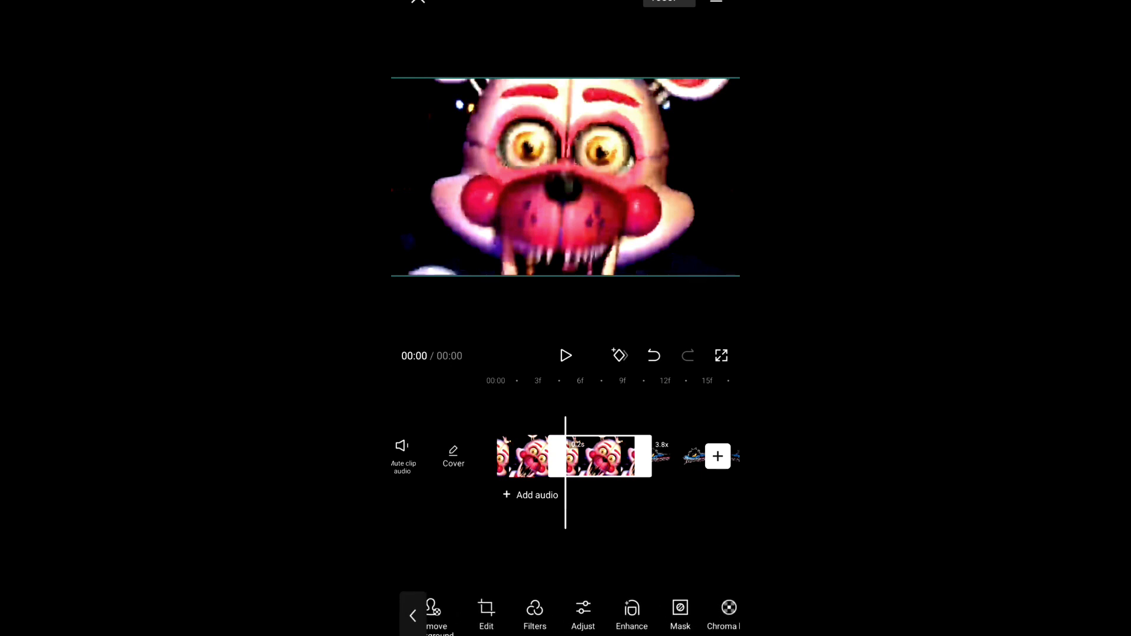
click(486, 611)
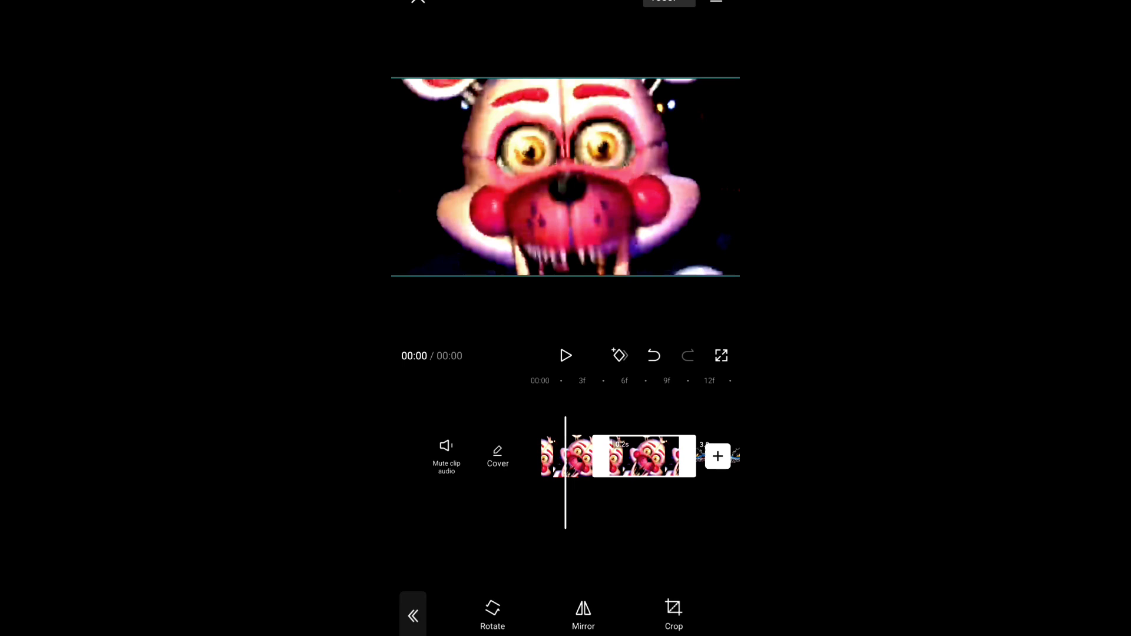
click(566, 355)
drag(442, 456, 619, 457)
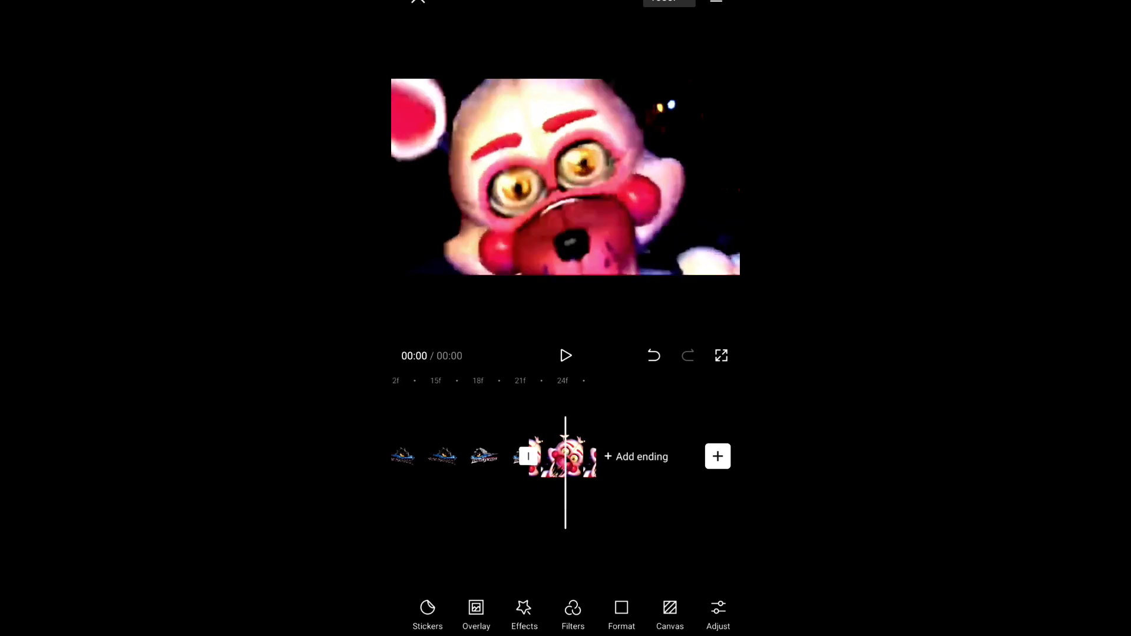
Step: Duplicate the last Foxy clip twice, mirroring each copy horizontally
click(563, 456)
click(570, 611)
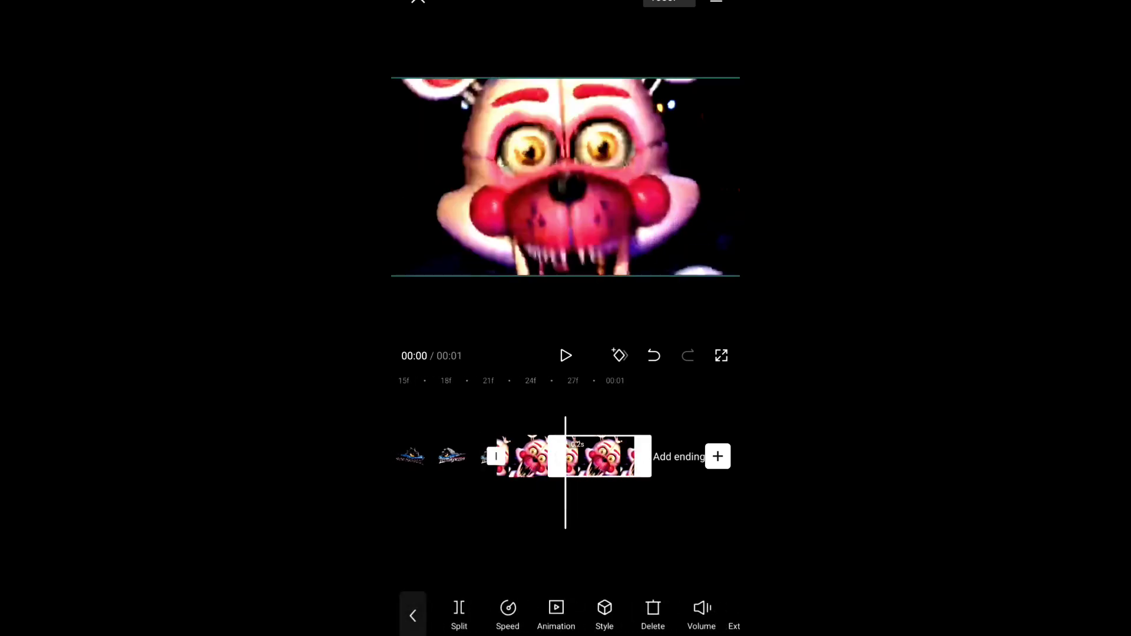
click(648, 611)
click(584, 610)
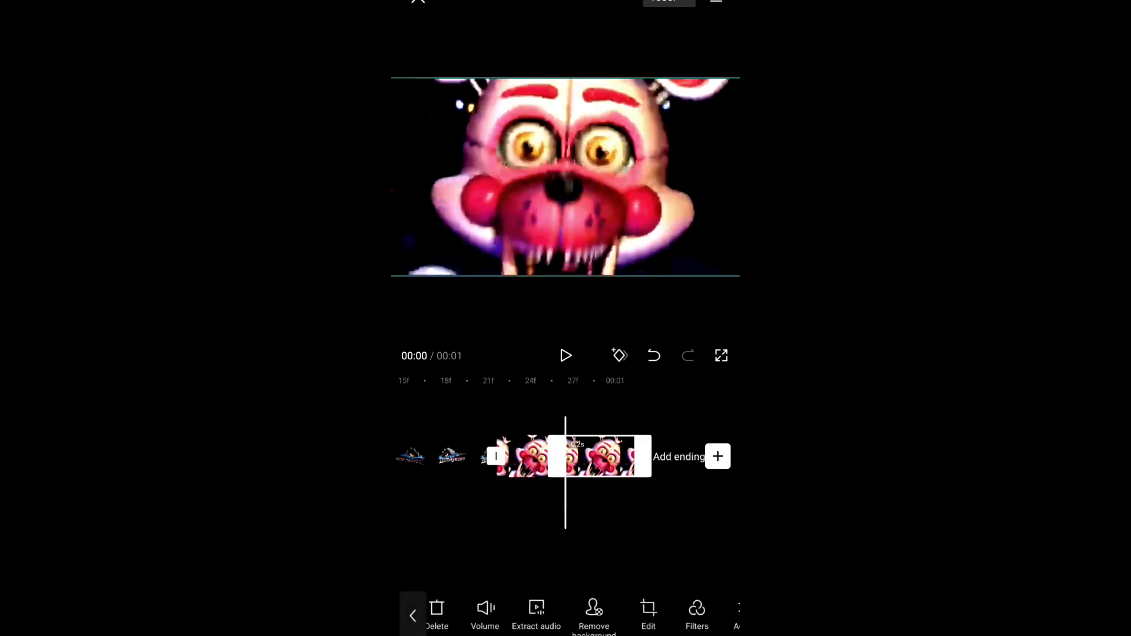
click(572, 610)
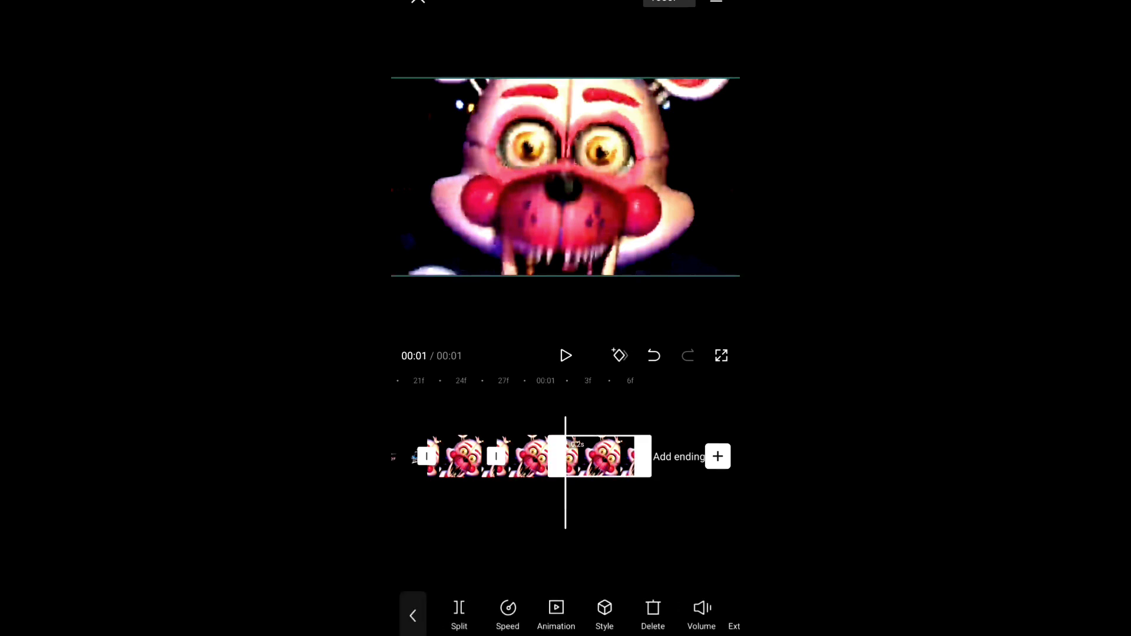
click(580, 610)
click(584, 610)
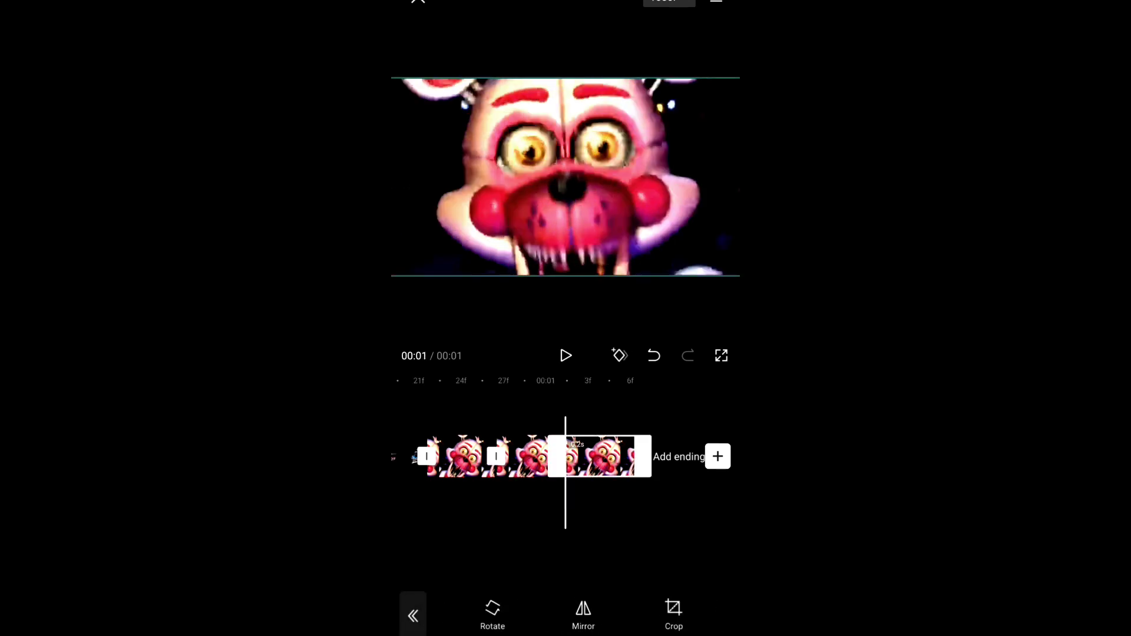
click(412, 615)
Step: Delete the extra Foxy clip from the timeline
drag(672, 610, 495, 610)
click(412, 616)
click(601, 457)
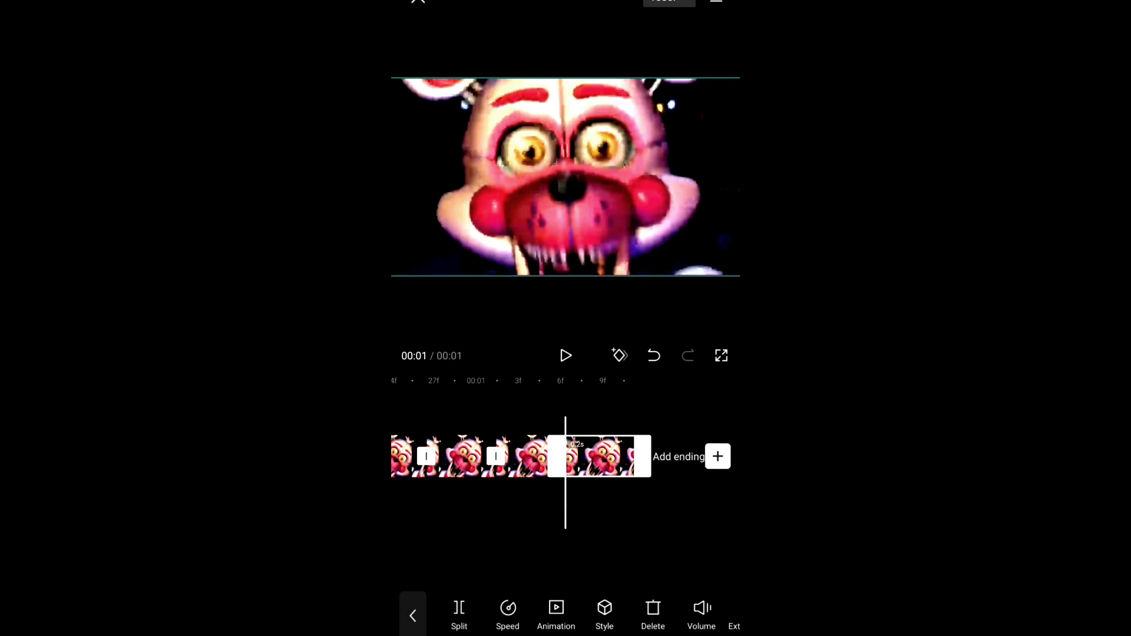
click(651, 610)
Step: Mirror the next Foxy clip, duplicate it, mirror the copy and duplicate again
drag(672, 610, 495, 610)
click(677, 610)
click(584, 610)
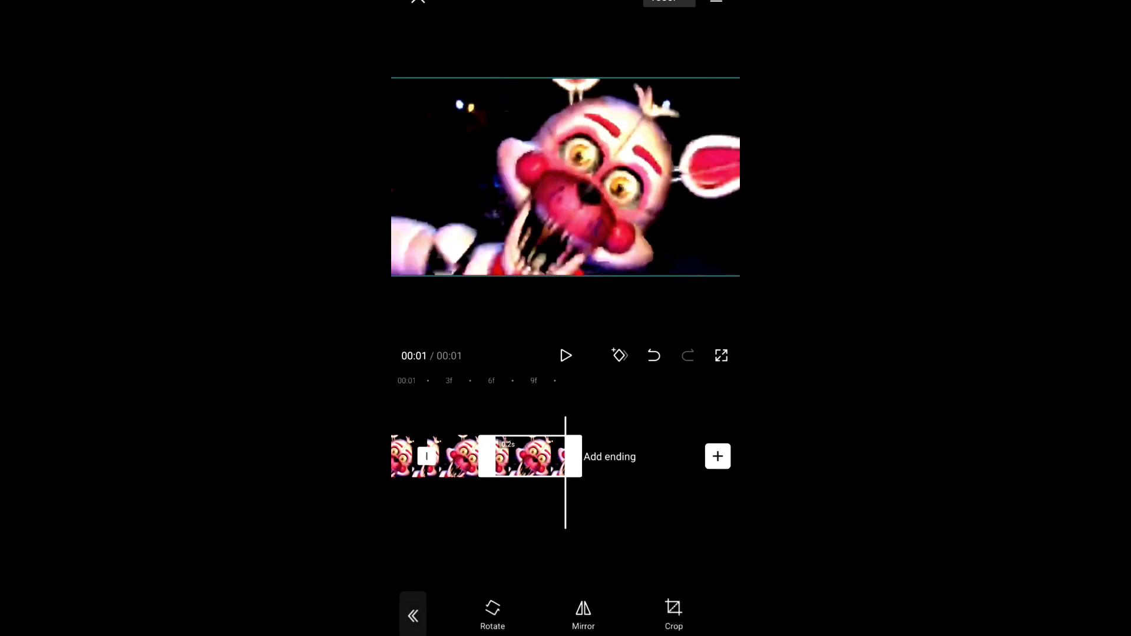
click(412, 616)
click(569, 611)
drag(672, 610, 495, 610)
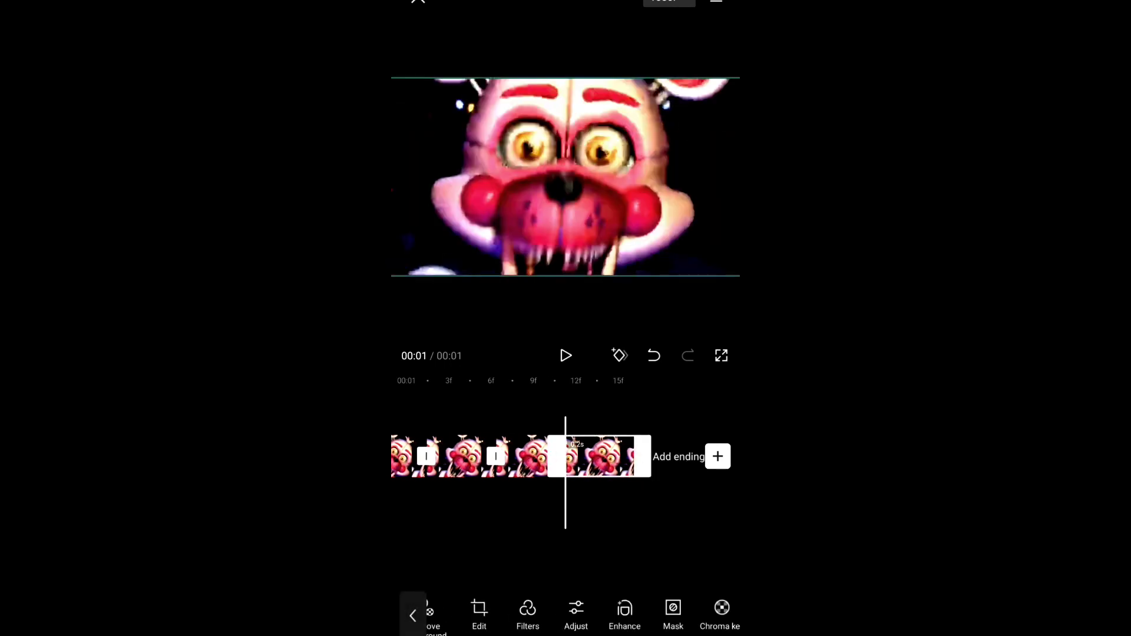
click(486, 610)
click(584, 610)
click(412, 616)
click(573, 611)
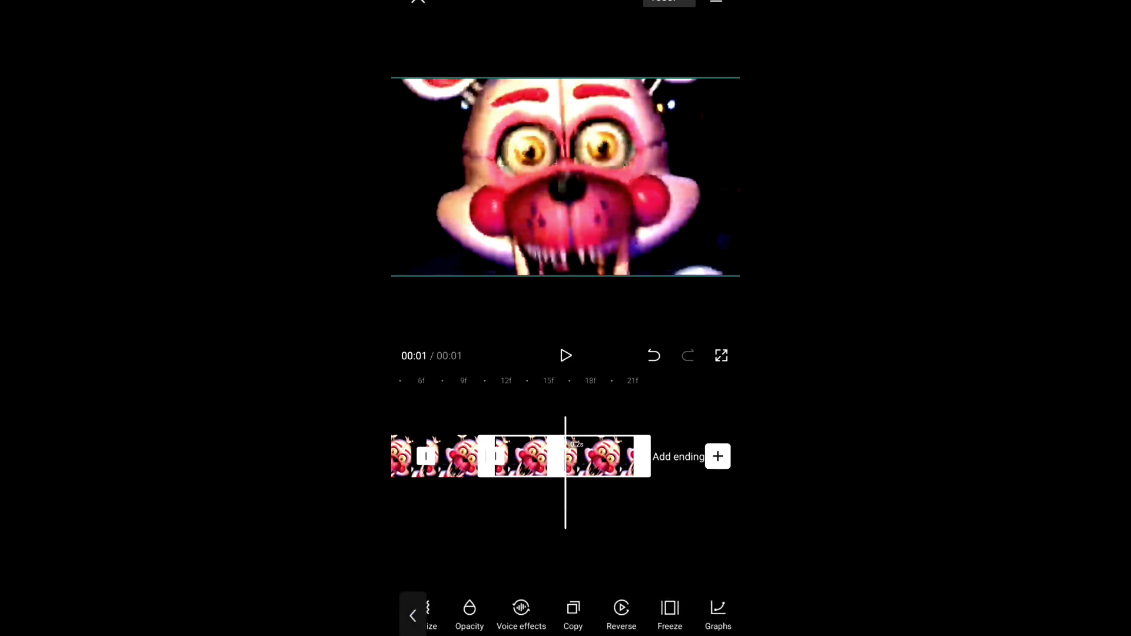
Step: Scroll through the timeline, selecting the 3.8x sped-up Foxy clips in turn
click(602, 611)
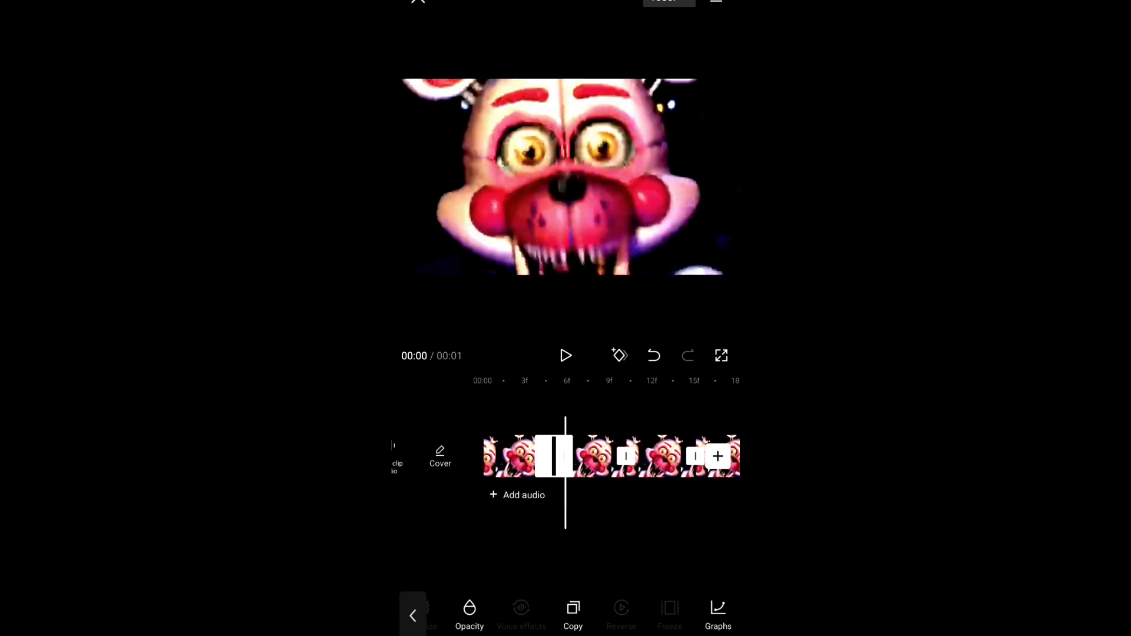
drag(619, 456, 549, 456)
click(566, 531)
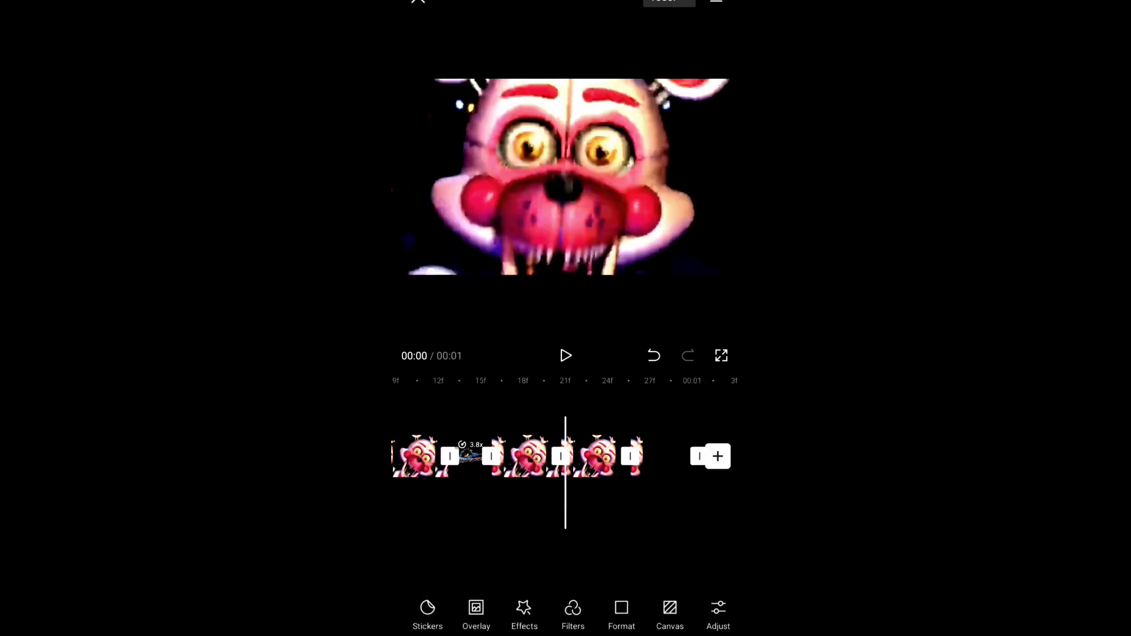
click(468, 456)
drag(654, 610, 459, 609)
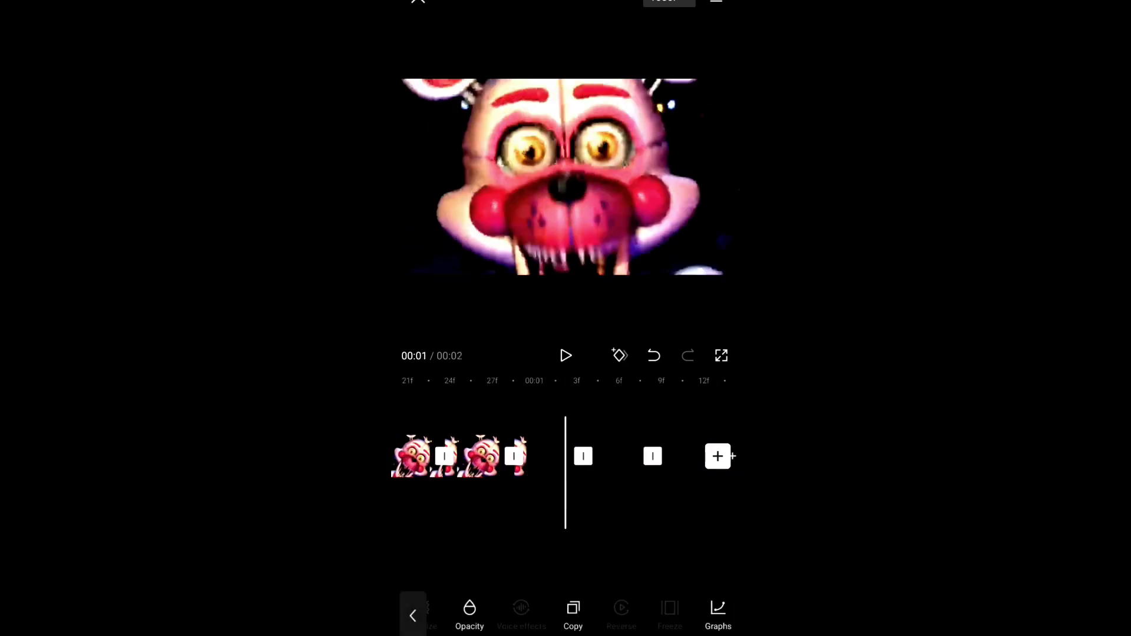
mouse_move(495, 456)
mouse_down()
mouse_move(618, 456)
mouse_move(401, 456)
mouse_up()
drag(619, 457, 553, 456)
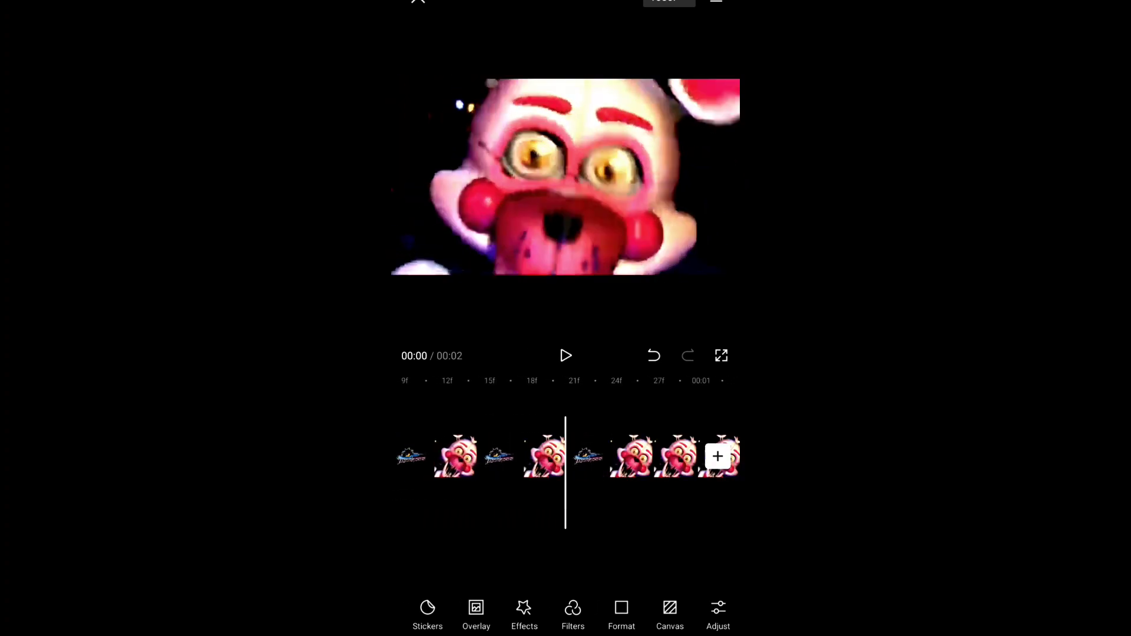
mouse_move(637, 456)
mouse_down()
mouse_move(402, 456)
mouse_move(616, 456)
mouse_move(444, 456)
mouse_up()
Step: Select the blank clip at the timeline's end to show its Split, Speed and Delete tools
click(460, 456)
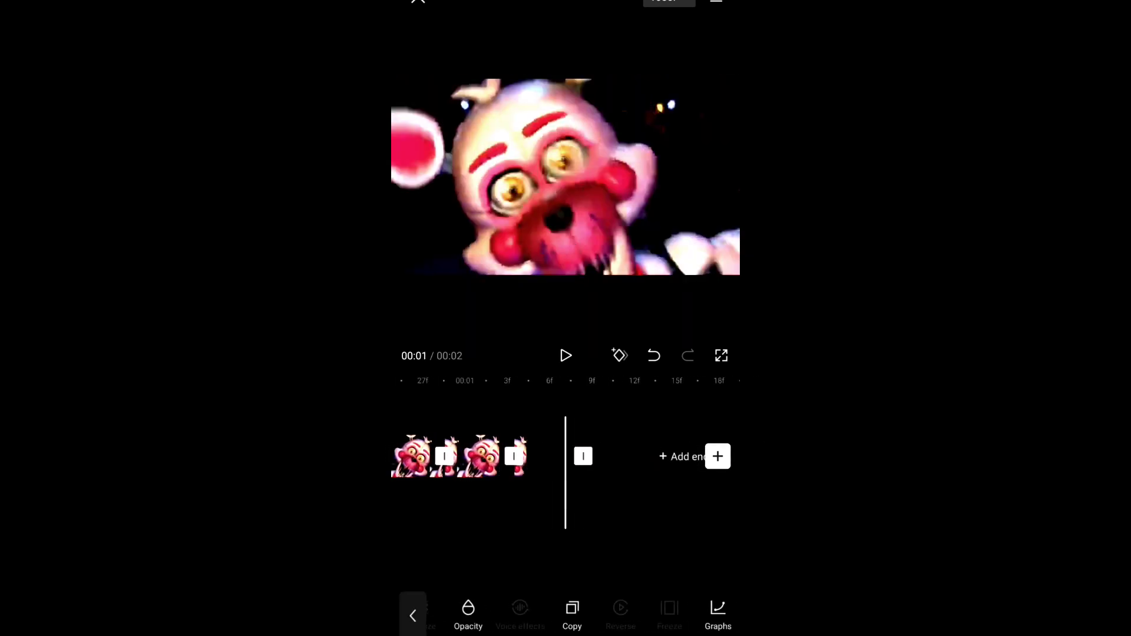
scroll(566, 456, down, 3)
click(566, 530)
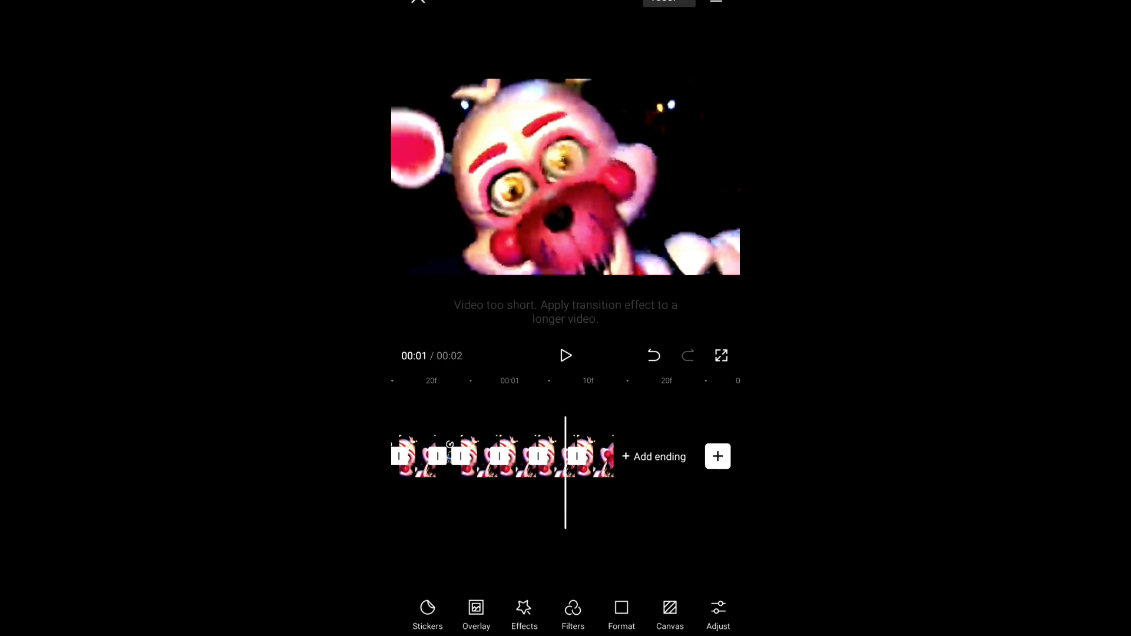
scroll(566, 456, up, 2)
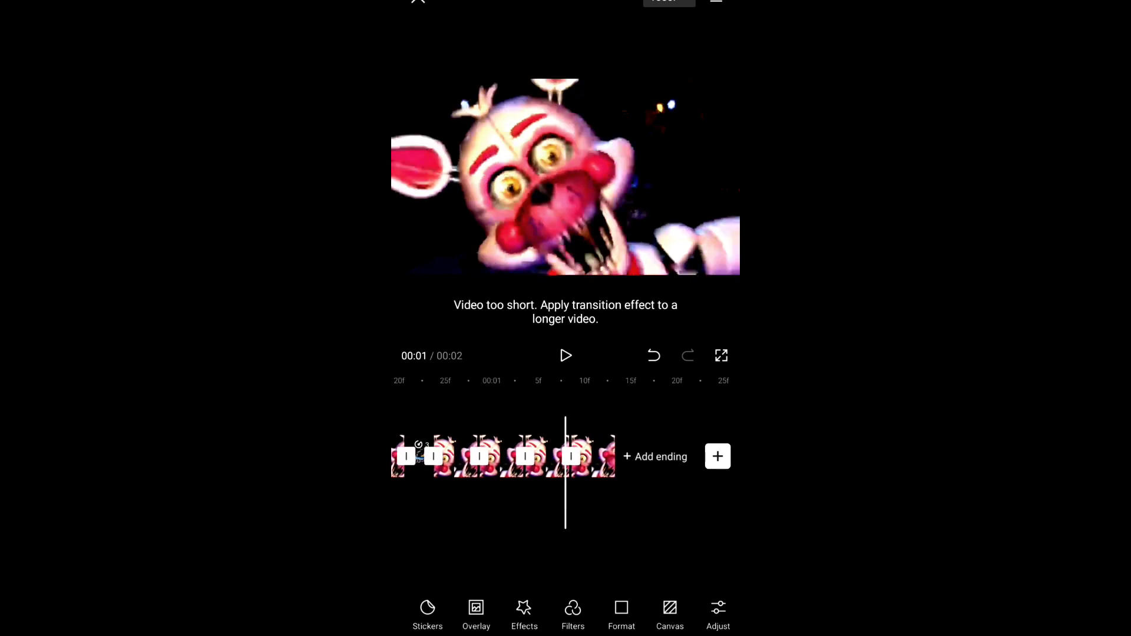
scroll(565, 456, up, 1)
click(494, 456)
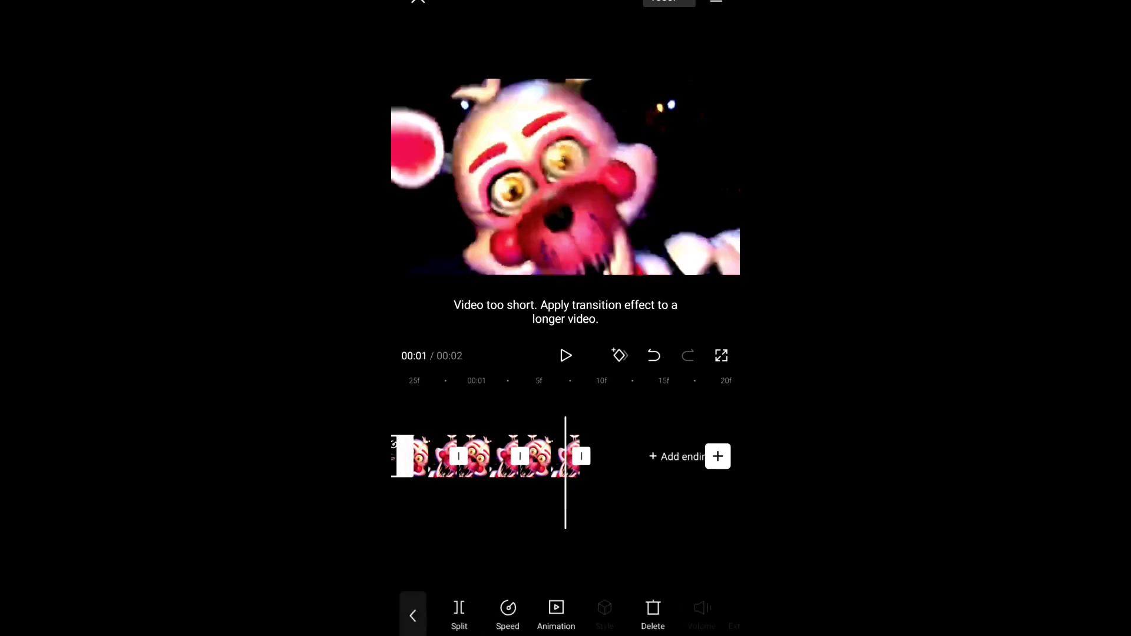
scroll(566, 614, right, 5)
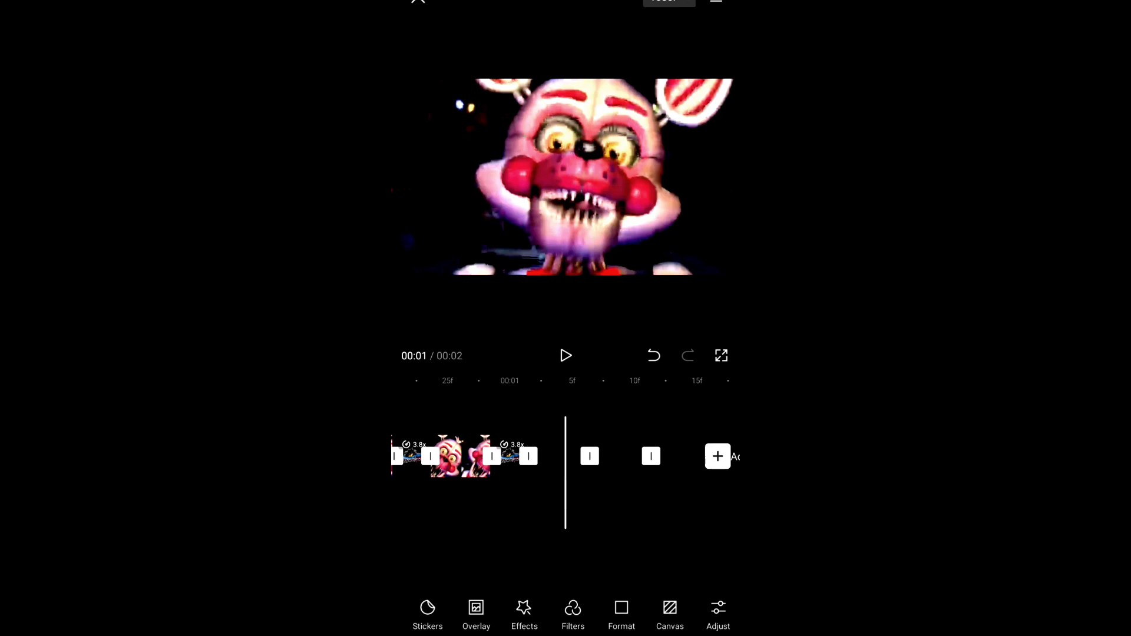
scroll(565, 456, right, 3)
click(566, 457)
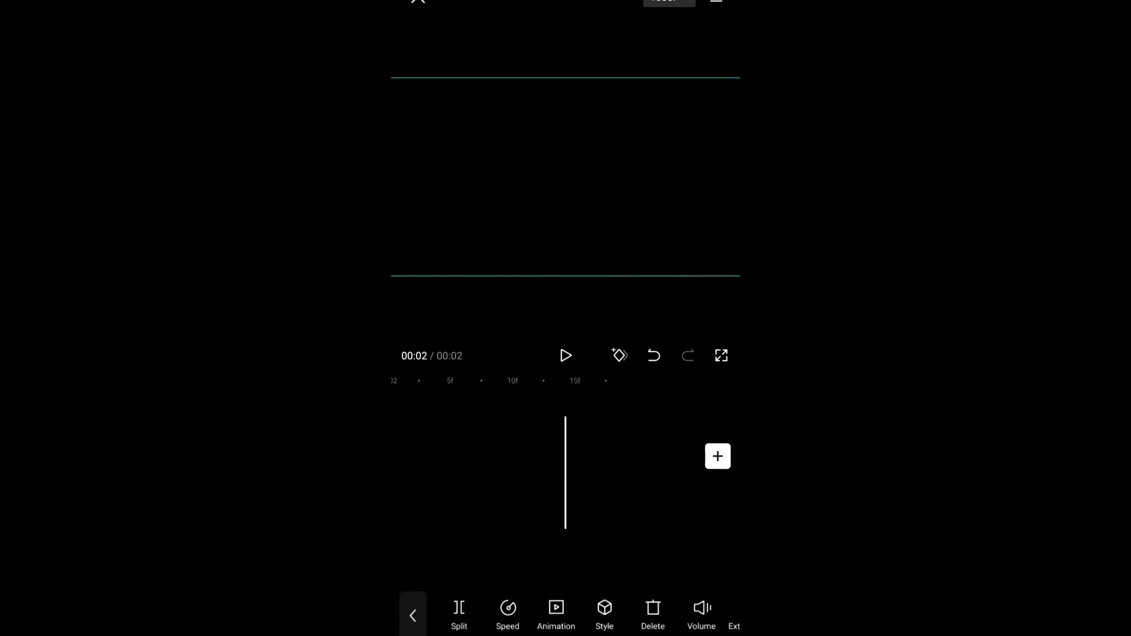
Step: Remove the trailing clip, undo the crop, and play back the Foxy sequence
click(413, 616)
scroll(565, 457, left, 5)
scroll(565, 456, right, 5)
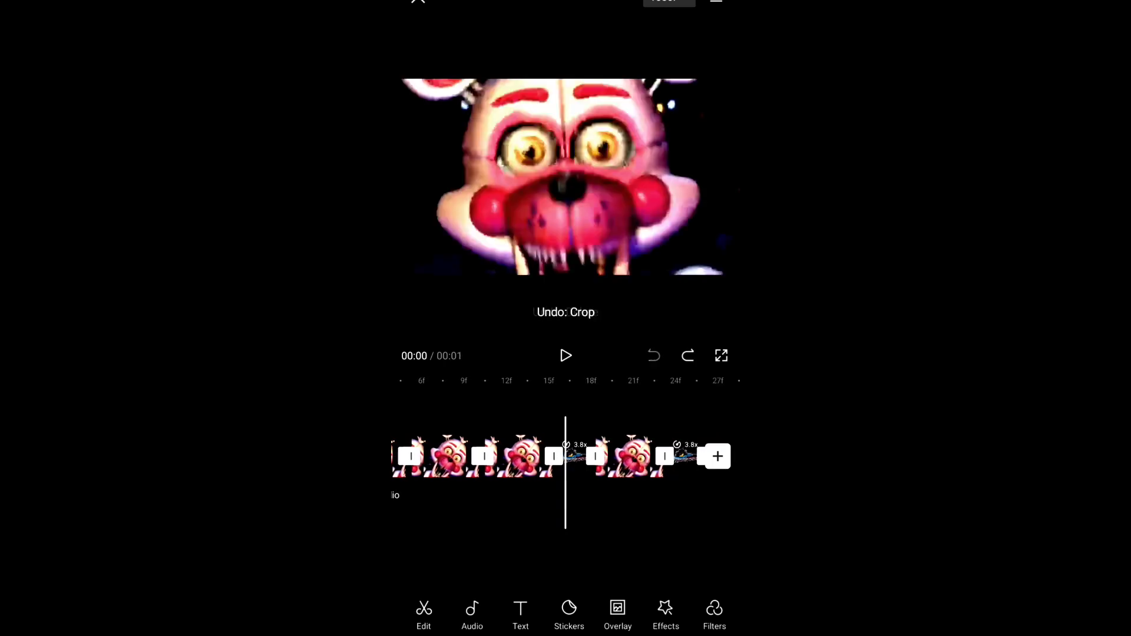
click(565, 355)
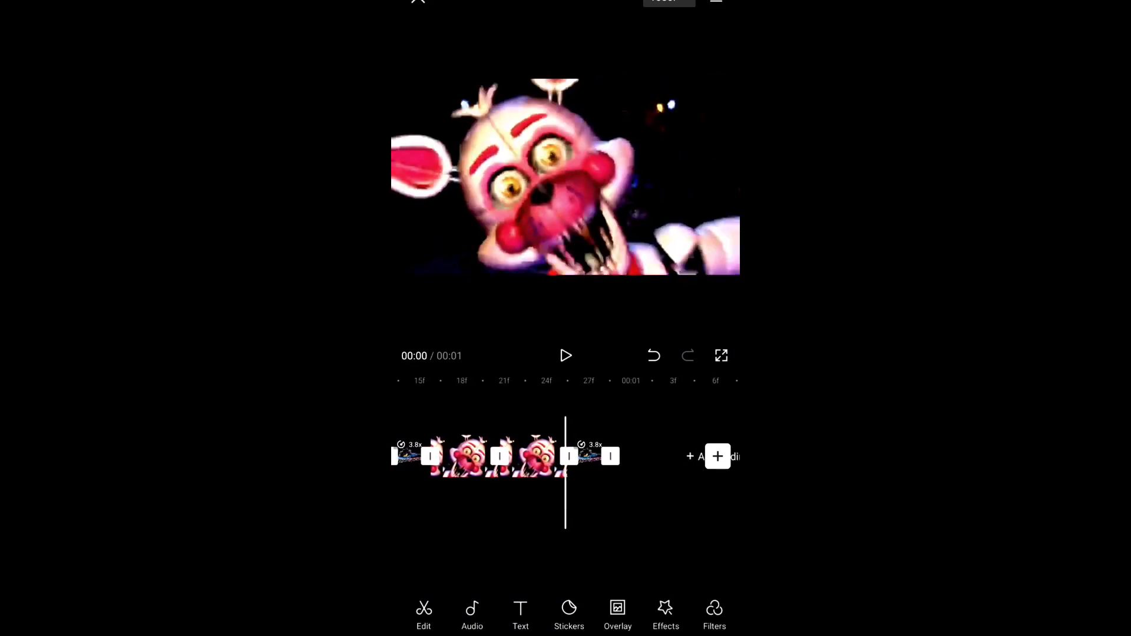
Step: Play the Funtime Foxy sequence through to its end
key(space)
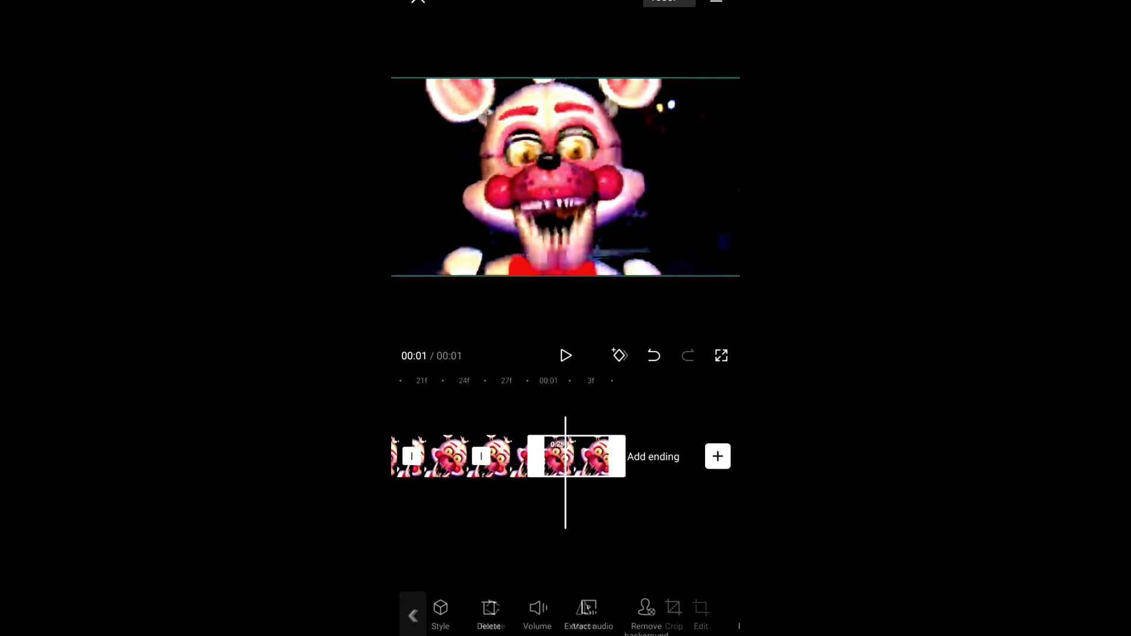
Step: Mirror the final Foxy clip horizontally and play back the sequence
click(583, 615)
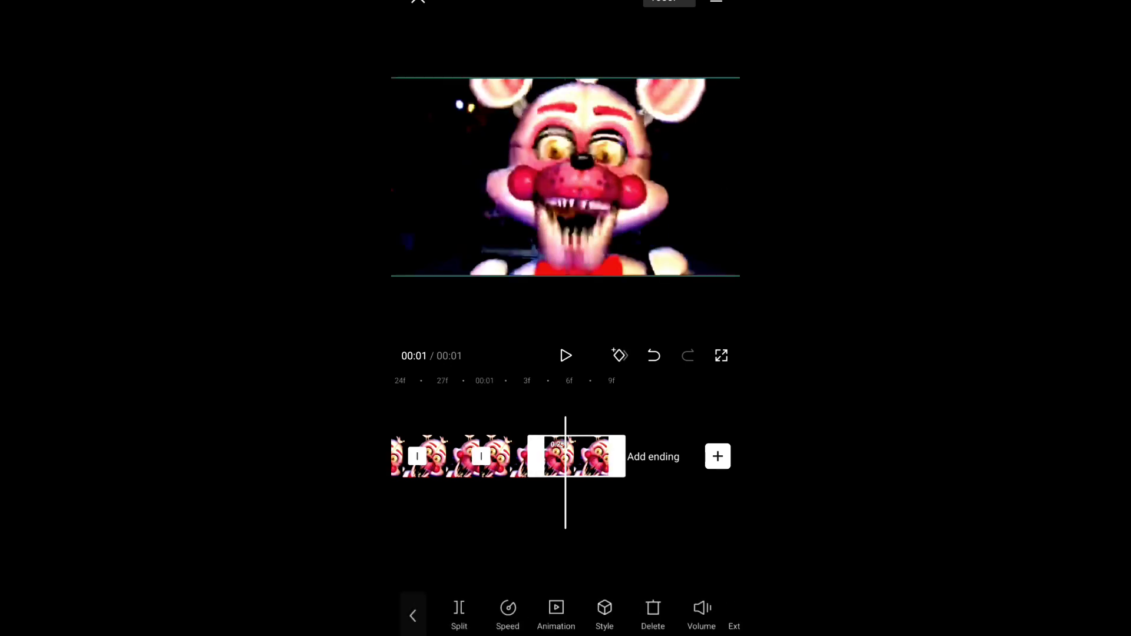
click(584, 614)
click(413, 616)
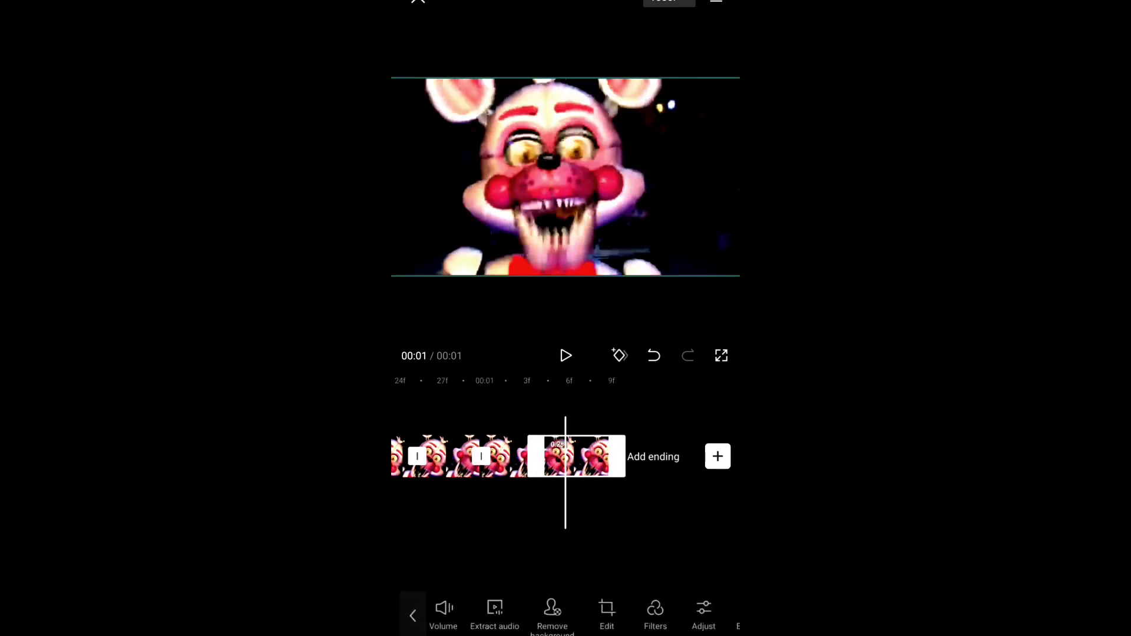
scroll(575, 615, right, 5)
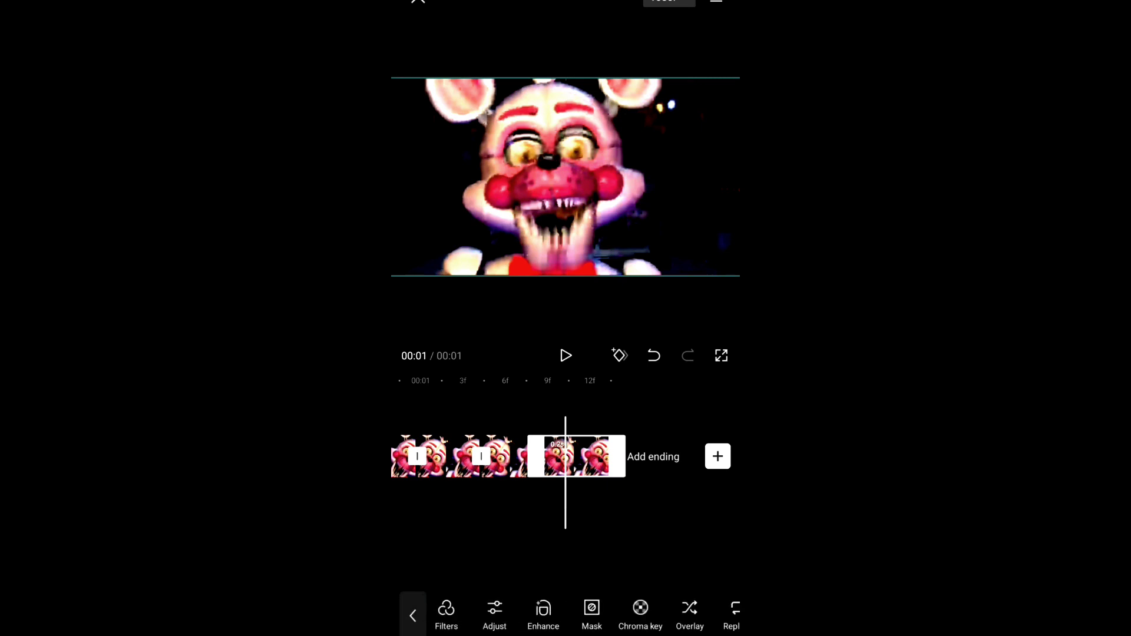
scroll(575, 615, left, 2)
click(460, 609)
click(584, 609)
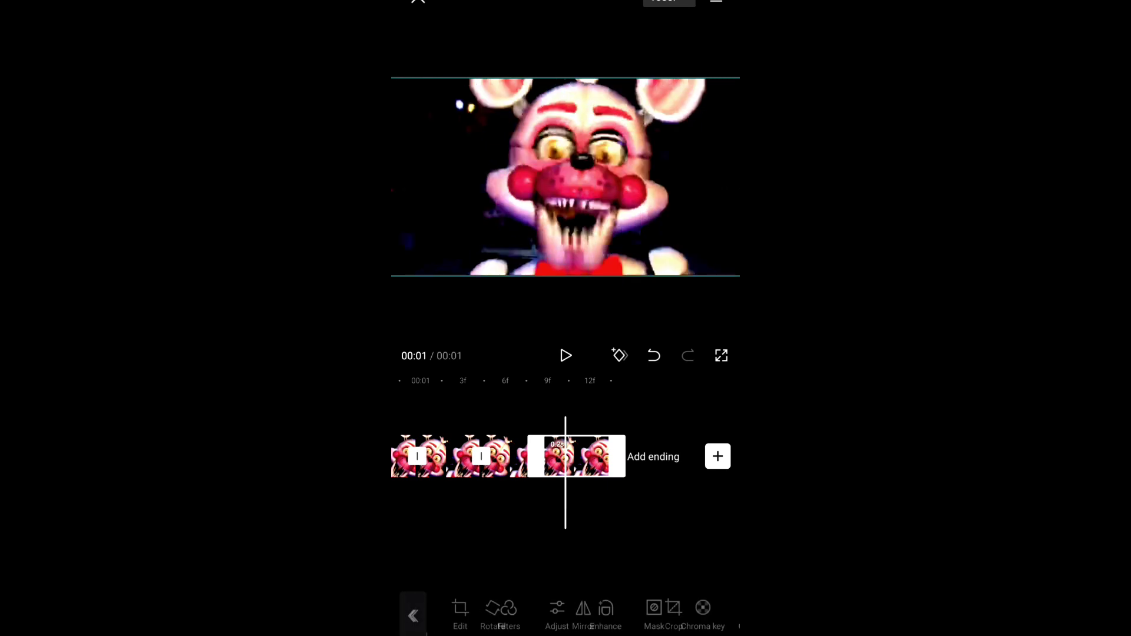
click(413, 616)
scroll(575, 615, right, 5)
click(574, 456)
scroll(574, 614, right, 2)
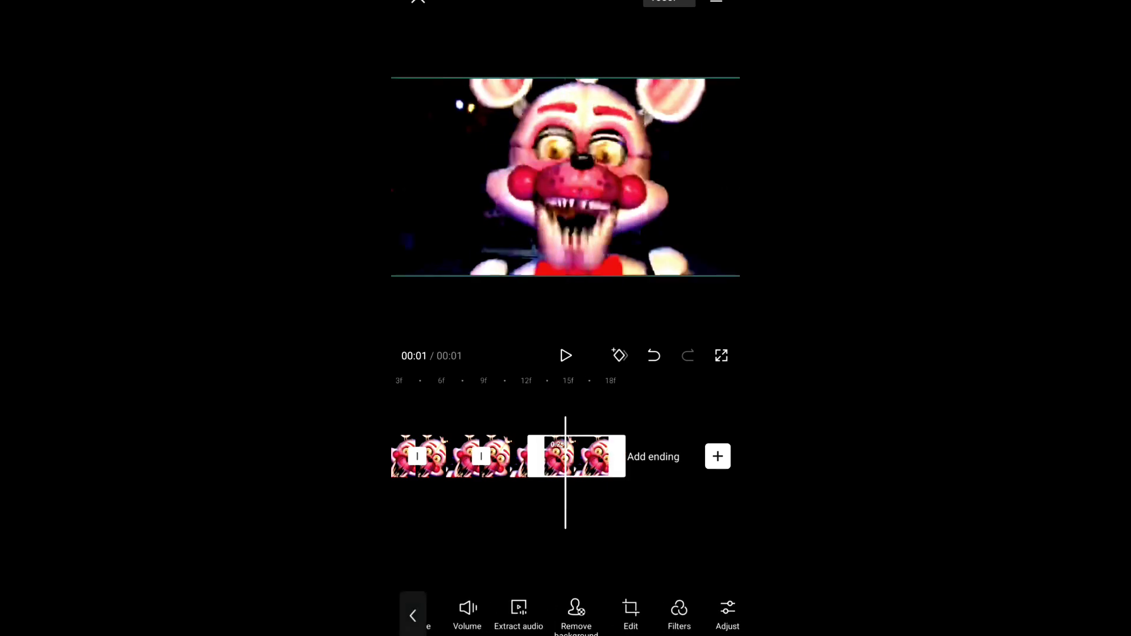
click(630, 610)
click(412, 617)
click(566, 355)
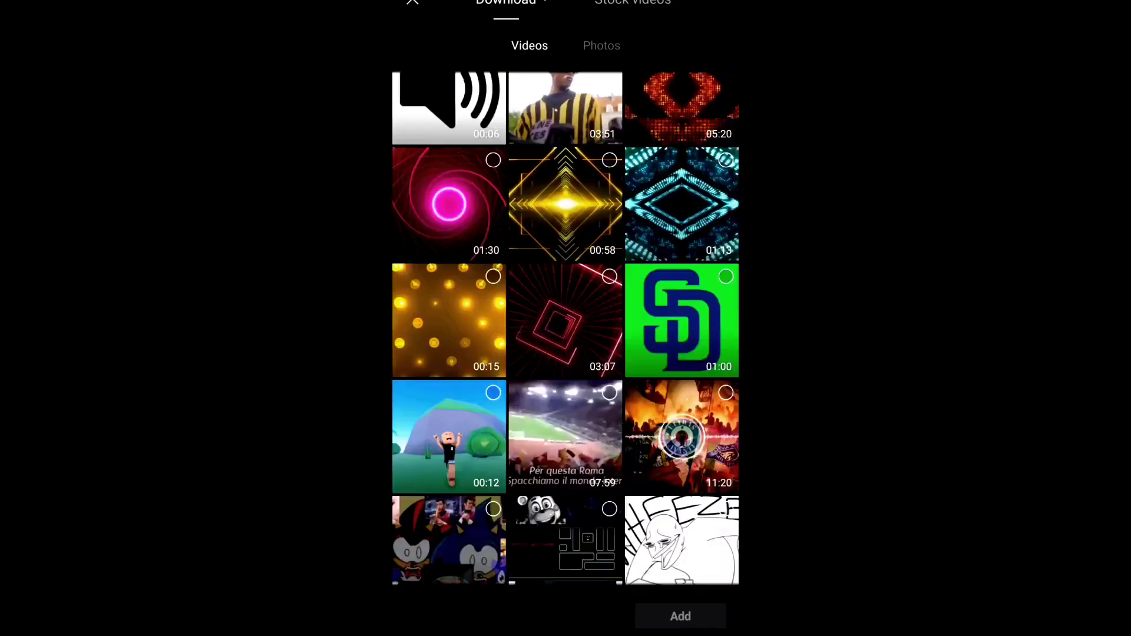
scroll(566, 329, down, 10)
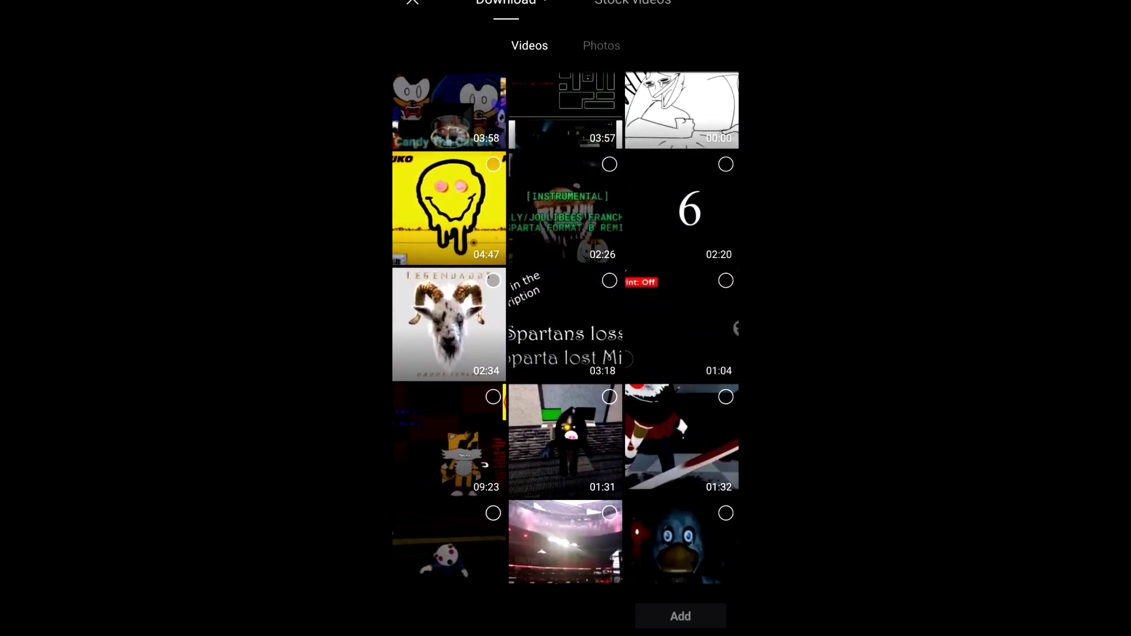
Step: Overlay the [INSTRUMENTAL] Jollibees Sparta Format B Remix video and cut its opening seconds
click(565, 210)
click(687, 615)
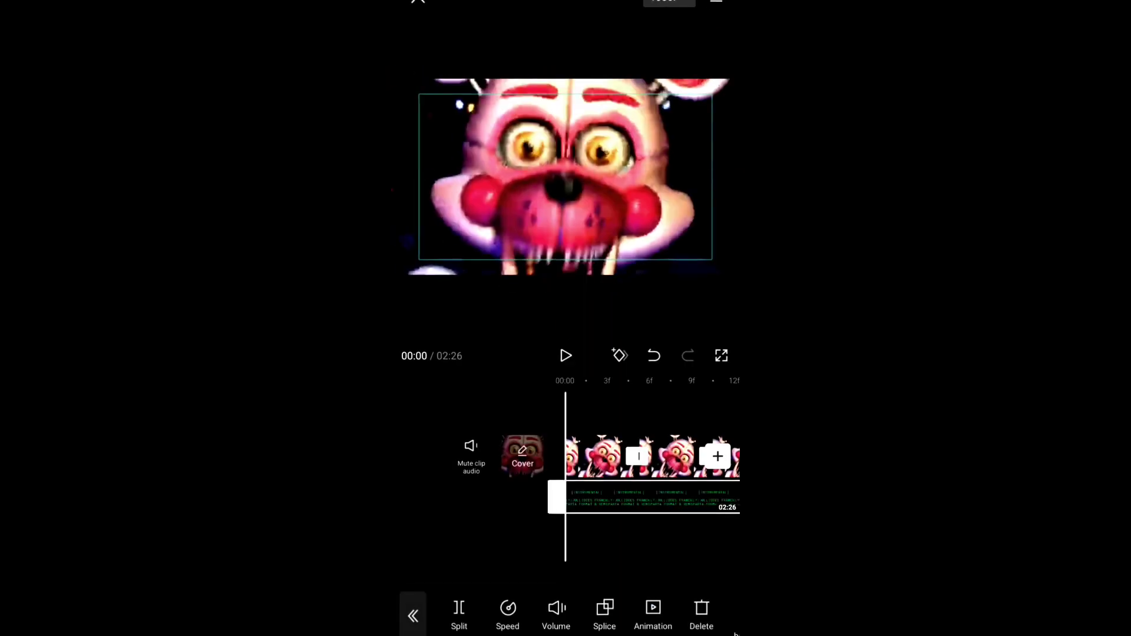
click(566, 355)
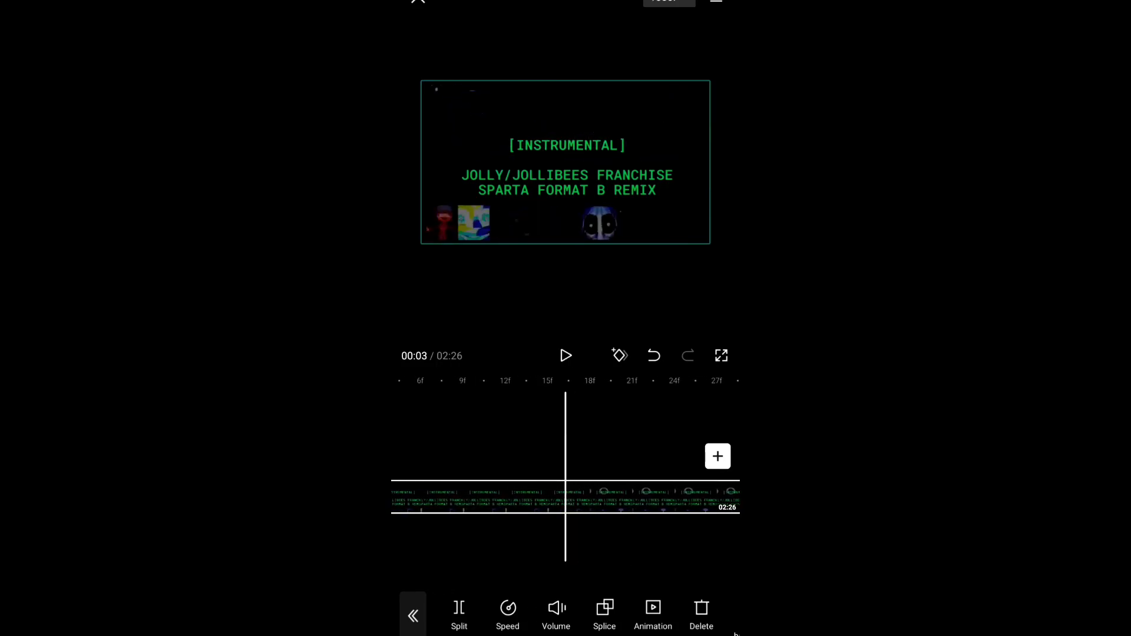
click(566, 356)
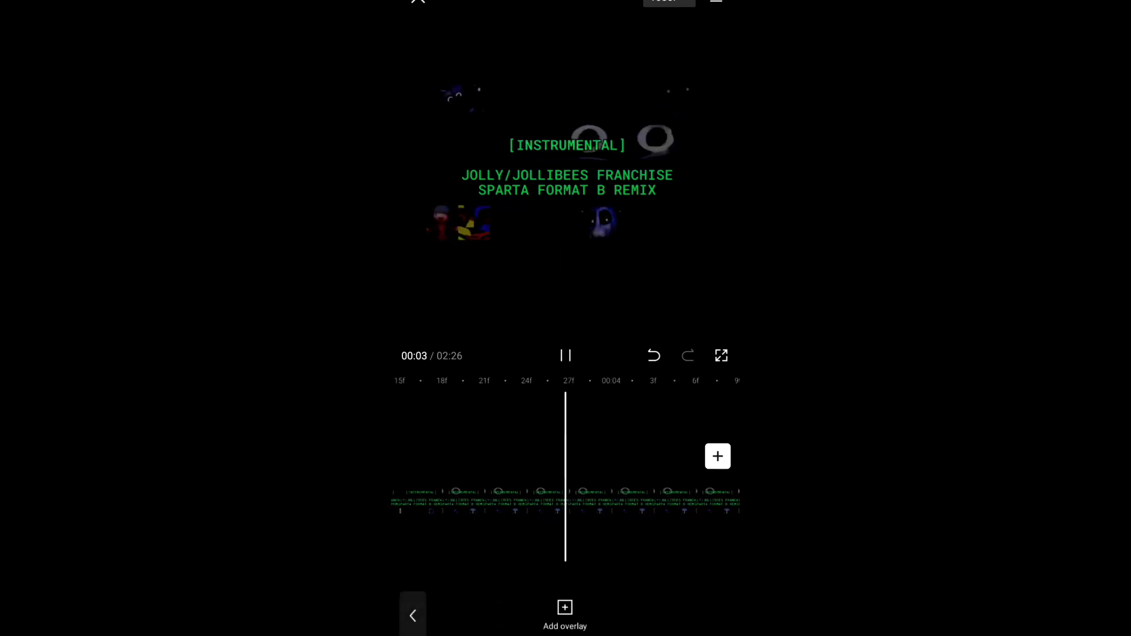
click(565, 500)
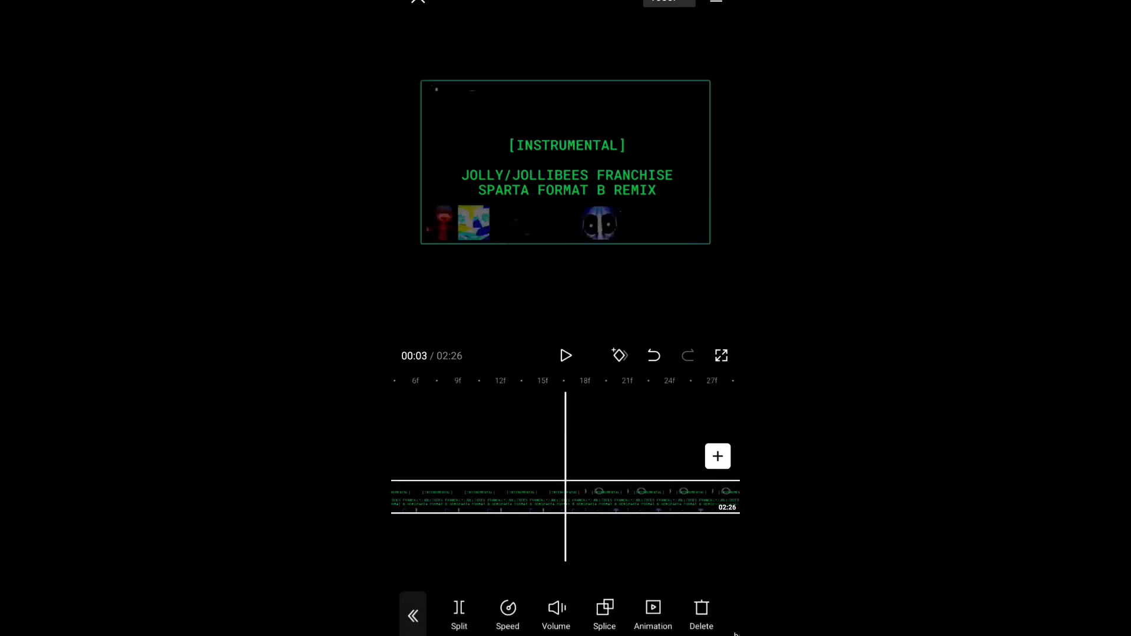
click(477, 500)
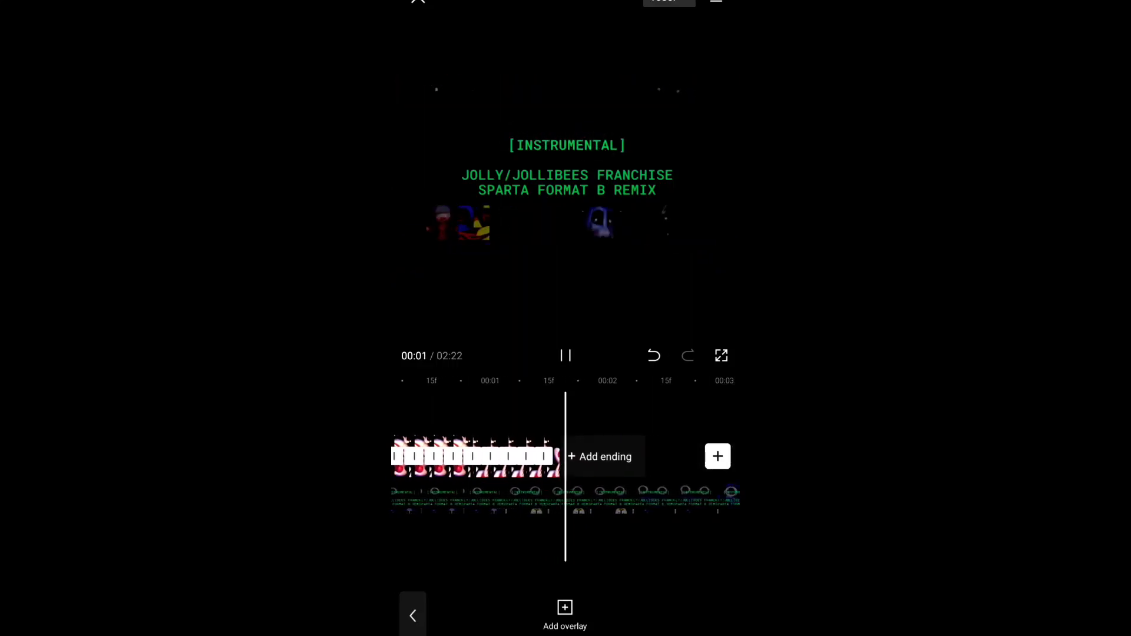
Step: Slide the Sparta ATW -DTRE- Base overlay to 00:00 and play the project back
click(619, 500)
drag(442, 460, 619, 460)
click(566, 355)
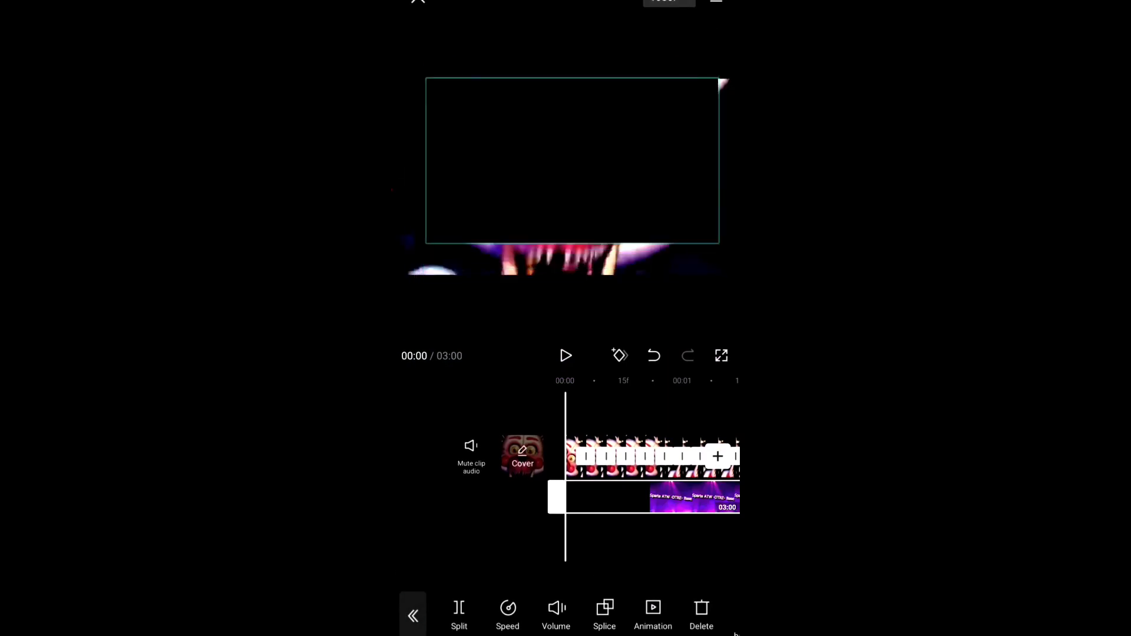
drag(618, 460, 521, 460)
click(566, 355)
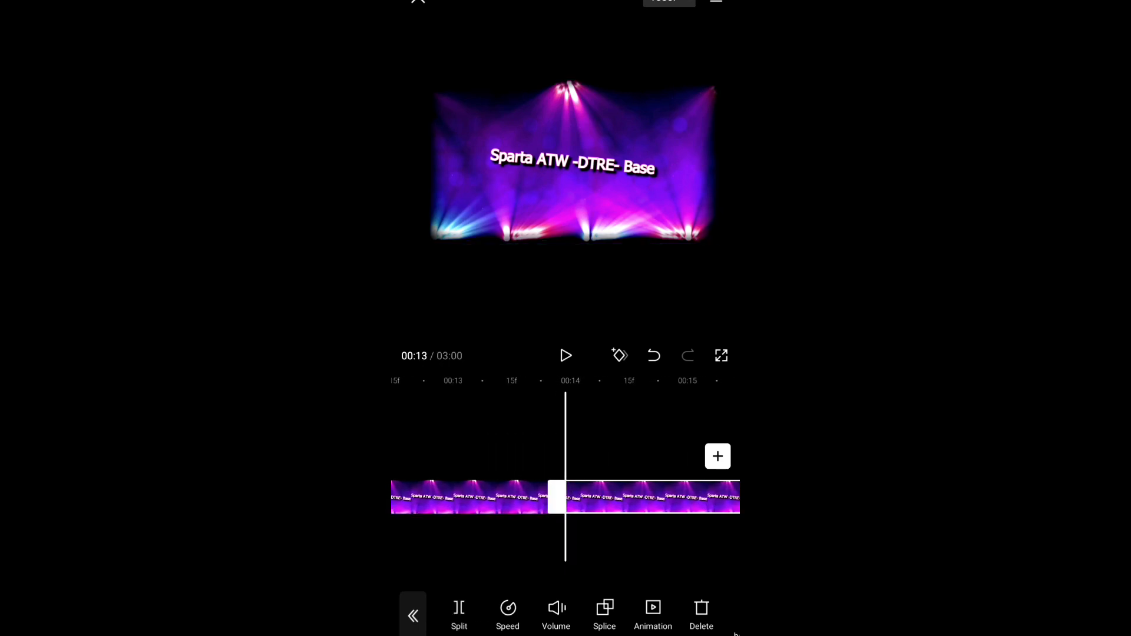
click(413, 616)
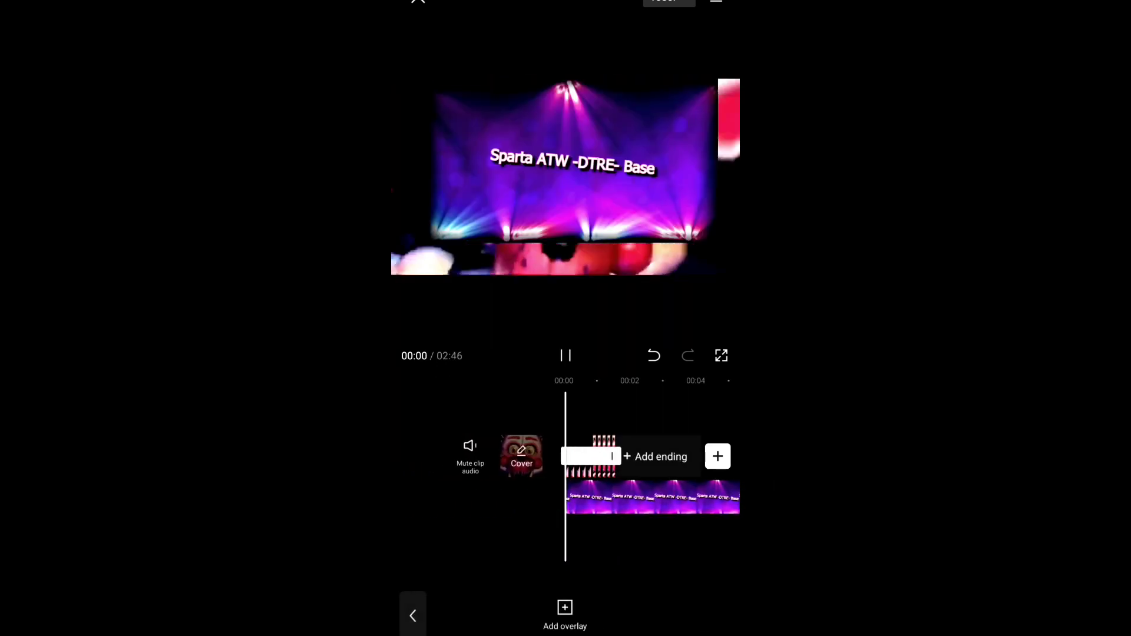
Step: Delete the Sparta ATW overlay clip, then open the Add overlay picker's album list
click(619, 497)
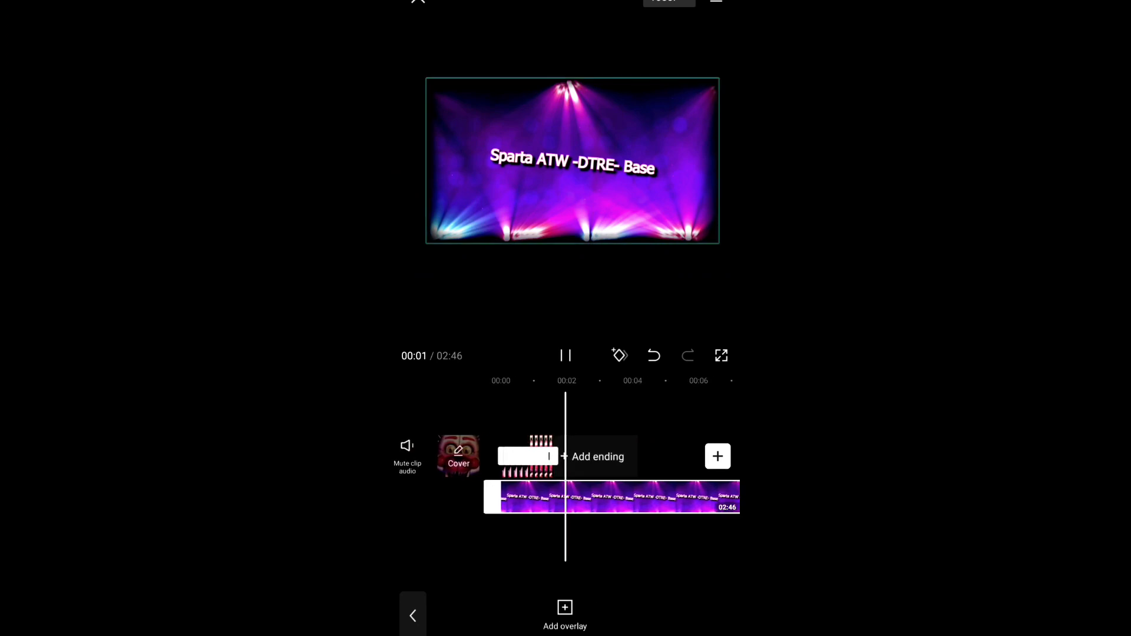
key(Delete)
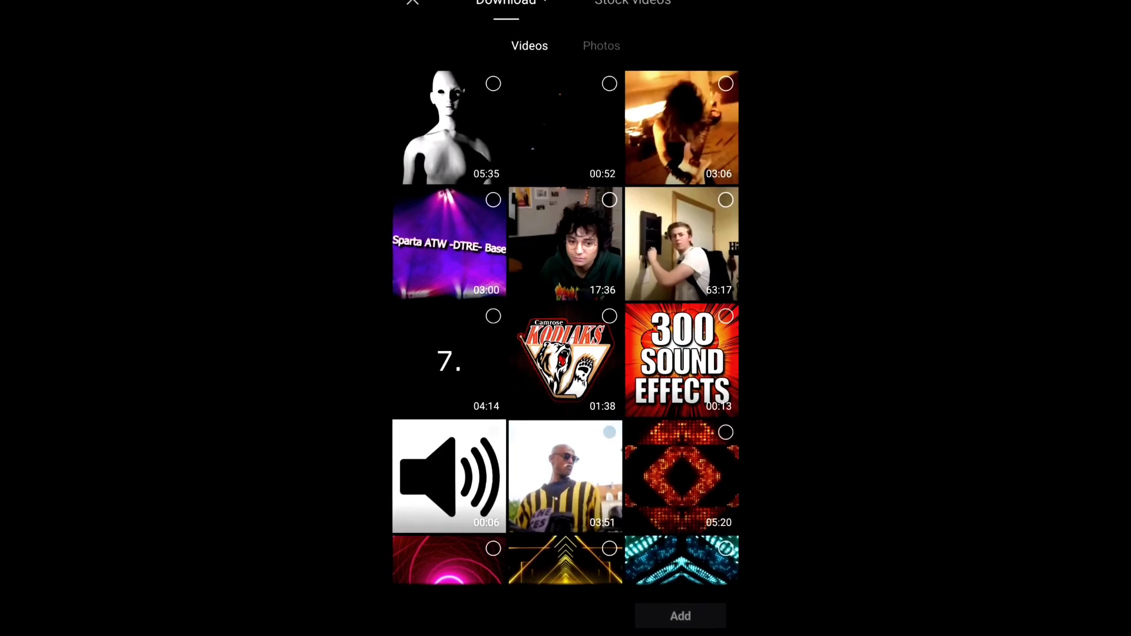
click(718, 457)
click(514, 9)
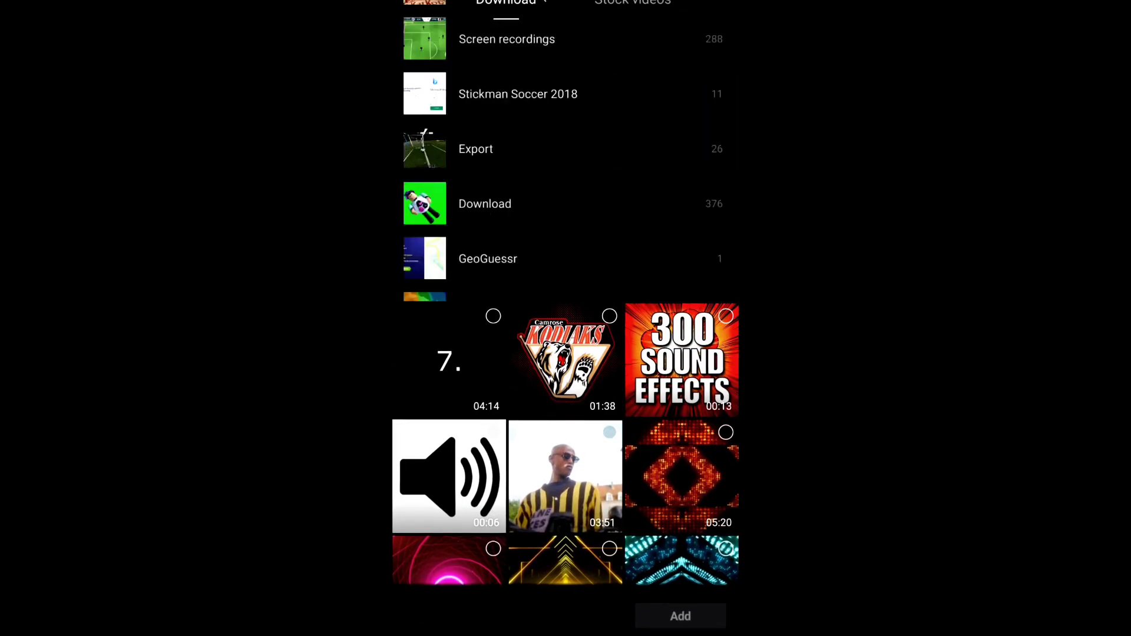